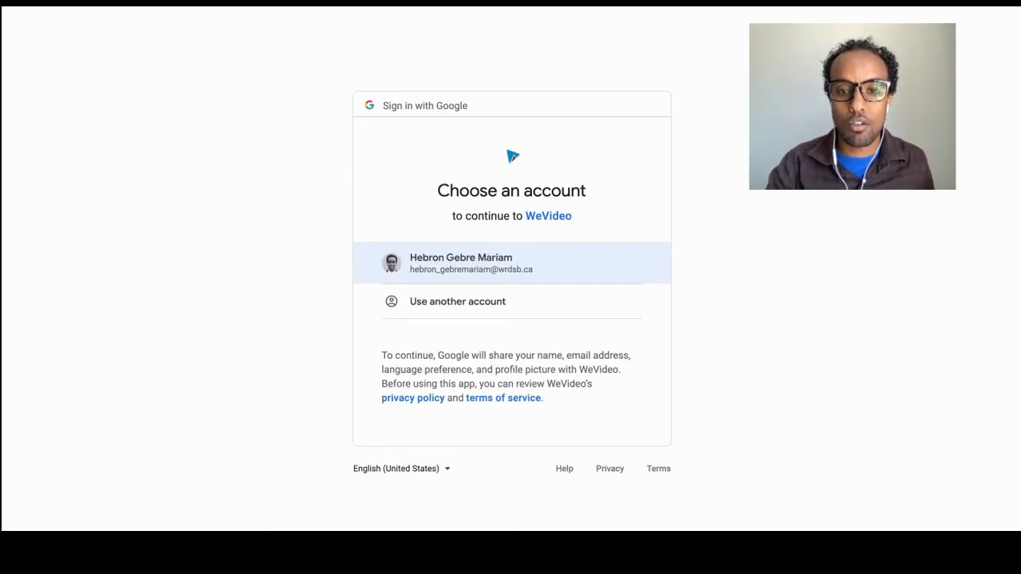
Sign in to WeVideo with the listed Google account and start creating a new project
{"action": "key", "text": "Return"}
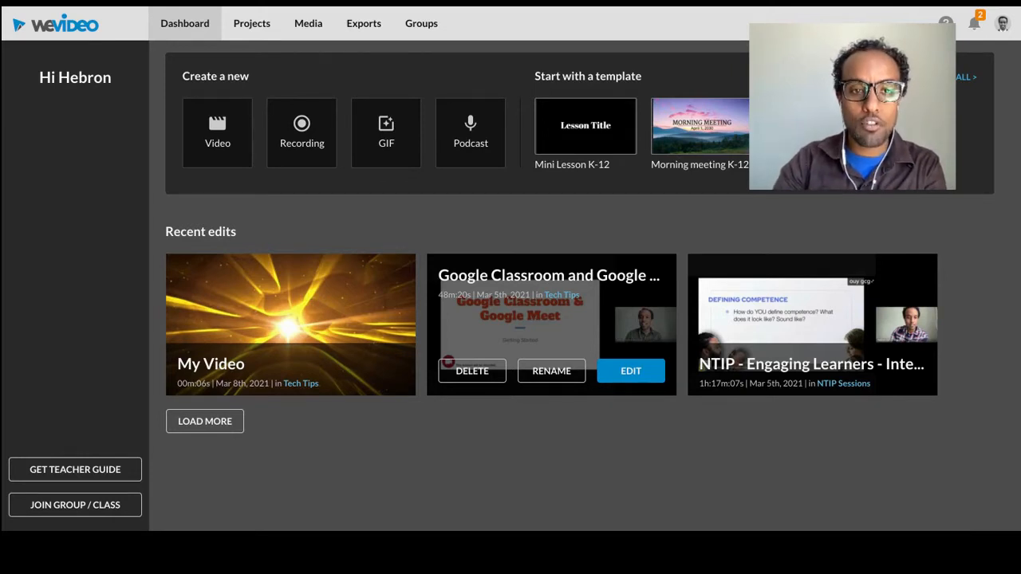
{"action": "left_click", "coordinate": [251, 31]}
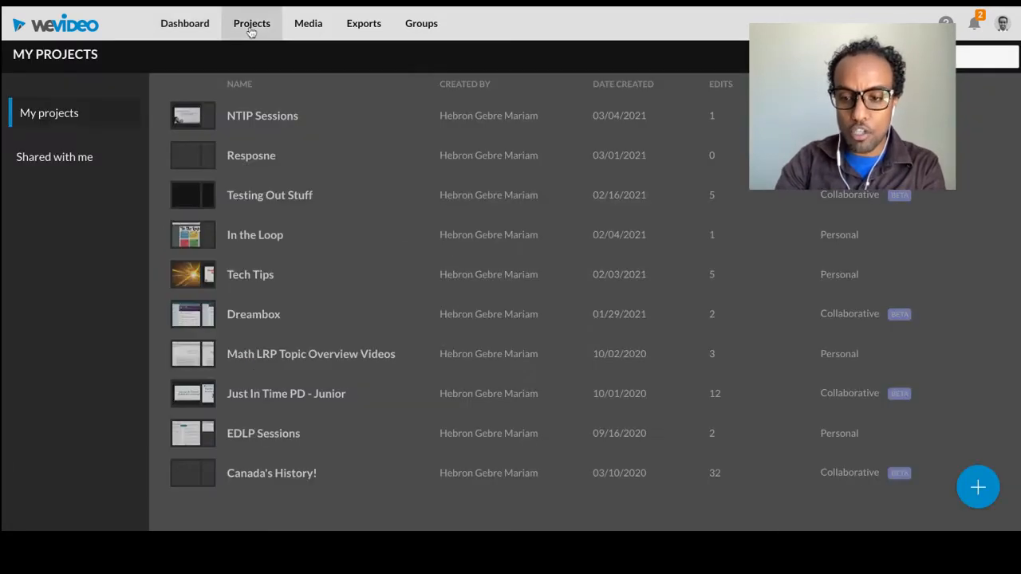
{"action": "left_click", "coordinate": [979, 487]}
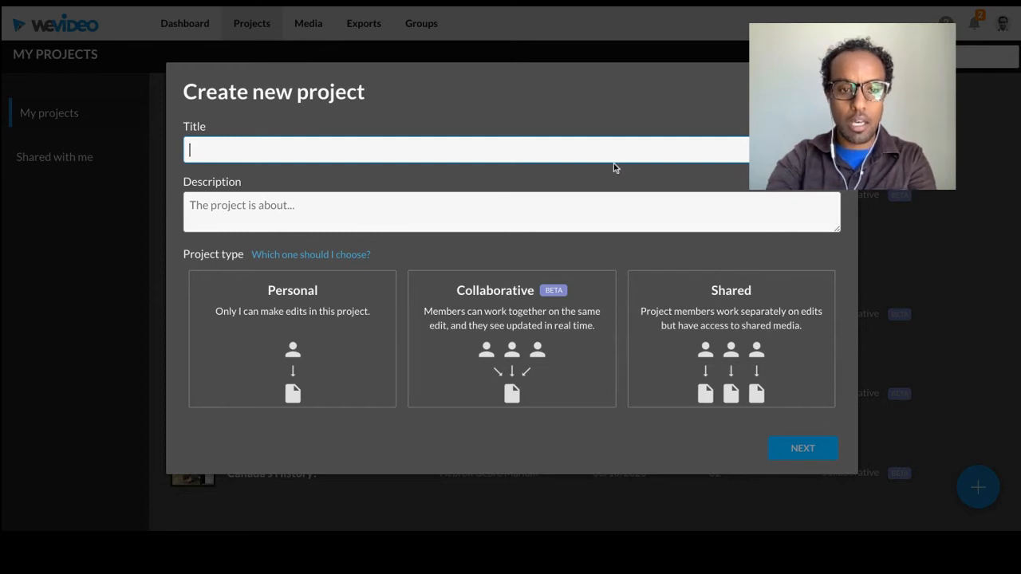
{"action": "type", "text": "Testing O"}
{"action": "key", "text": "BackSpace"}
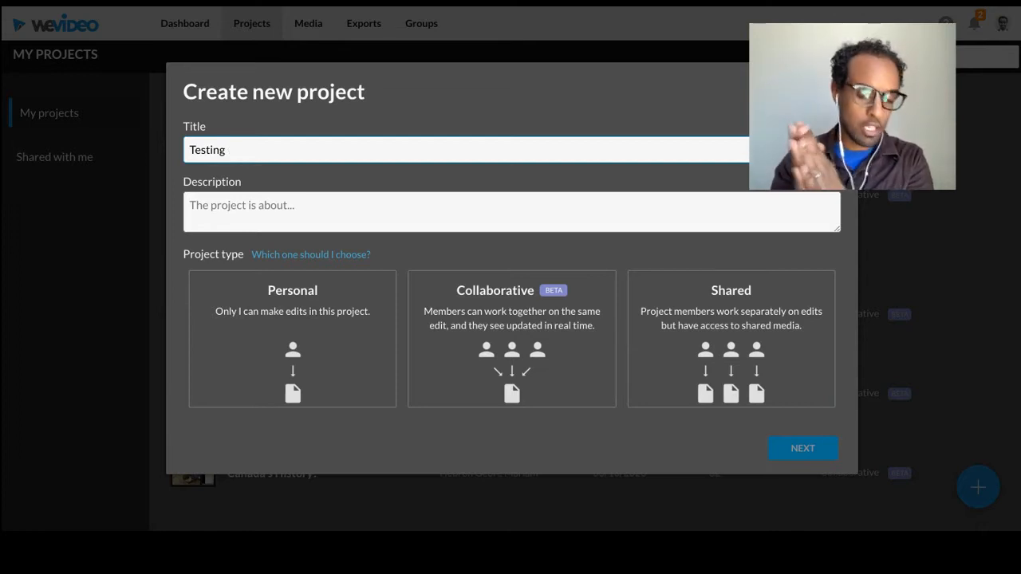
{"action": "key", "text": "BackSpace"}
{"action": "key", "text": "BackSpace"}
{"action": "key", "text": "BackSpace"}
{"action": "key", "text": "BackSpace"}
{"action": "key", "text": "BackSpace"}
{"action": "key", "text": "BackSpace"}
{"action": "key", "text": "BackSpace"}
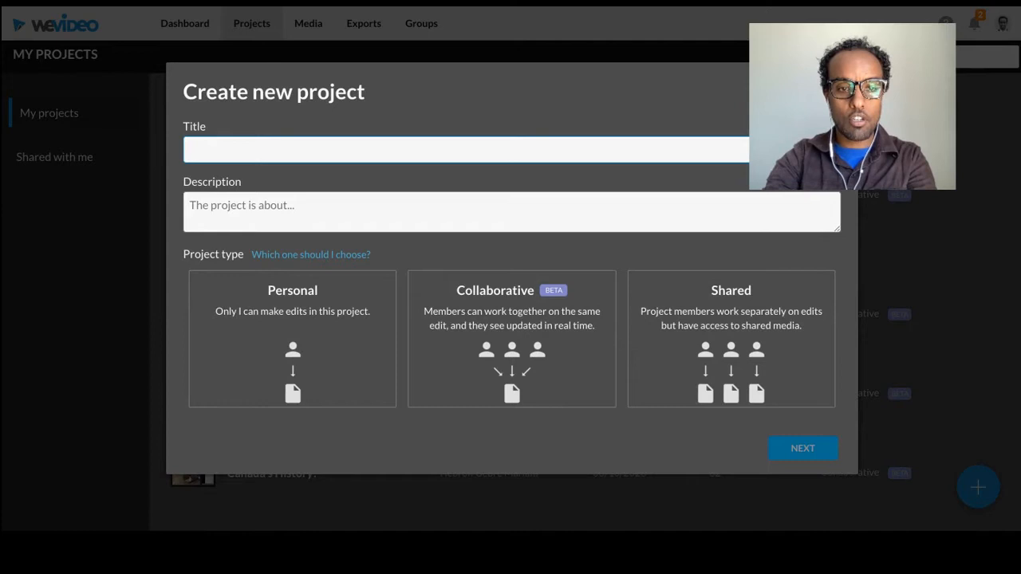
Title the new project "Collaboration in WeVideo", correcting the misspelled first word
{"action": "type", "text": "Collbaration in WeVideo"}
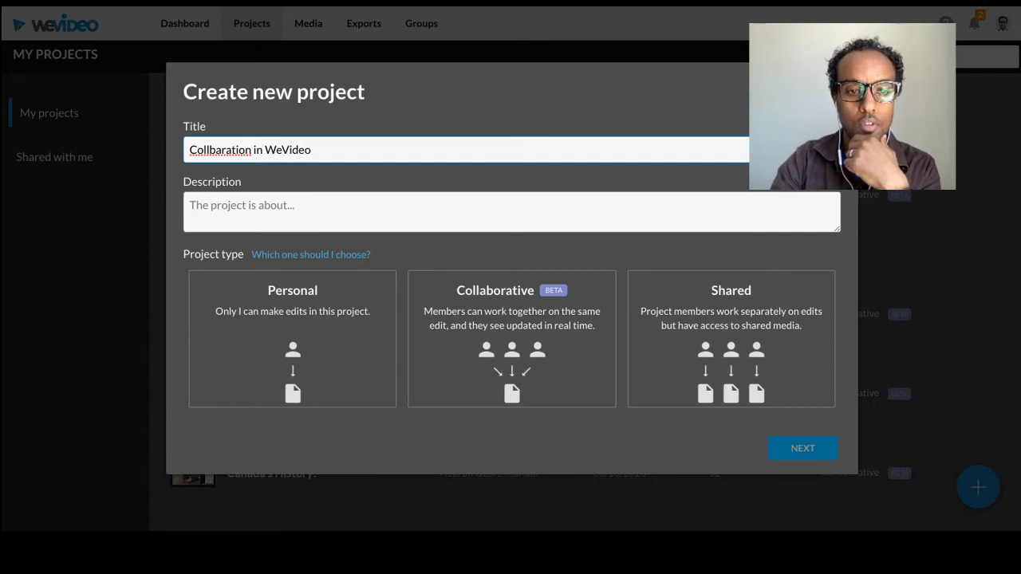
{"action": "double_click", "coordinate": [217, 150]}
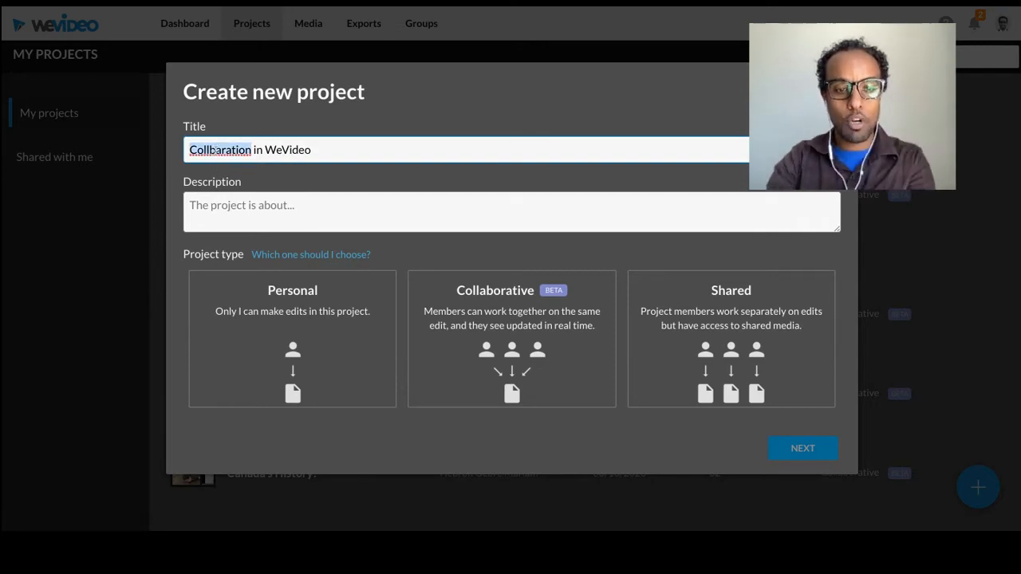
{"action": "type", "text": "Collaboration"}
Enter the project description "We are learning to collaborate on WeVideo together!"
{"action": "left_click", "coordinate": [272, 212]}
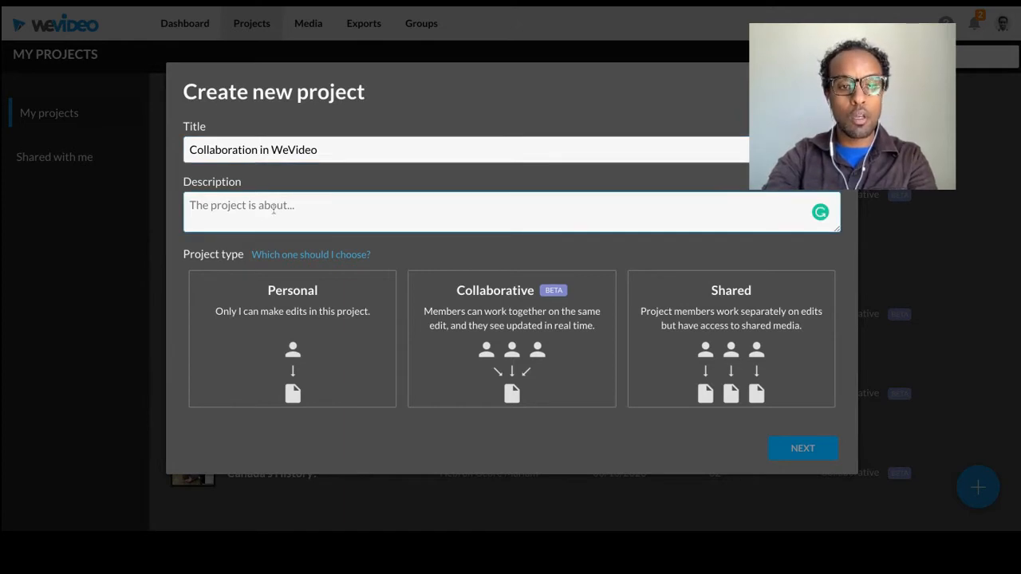
{"action": "type", "text": "Were"}
{"action": "key", "text": "BackSpace"}
{"action": "key", "text": "BackSpace"}
{"action": "key", "text": "BackSpace"}
{"action": "key", "text": "BackSpace"}
{"action": "type", "text": "e are"}
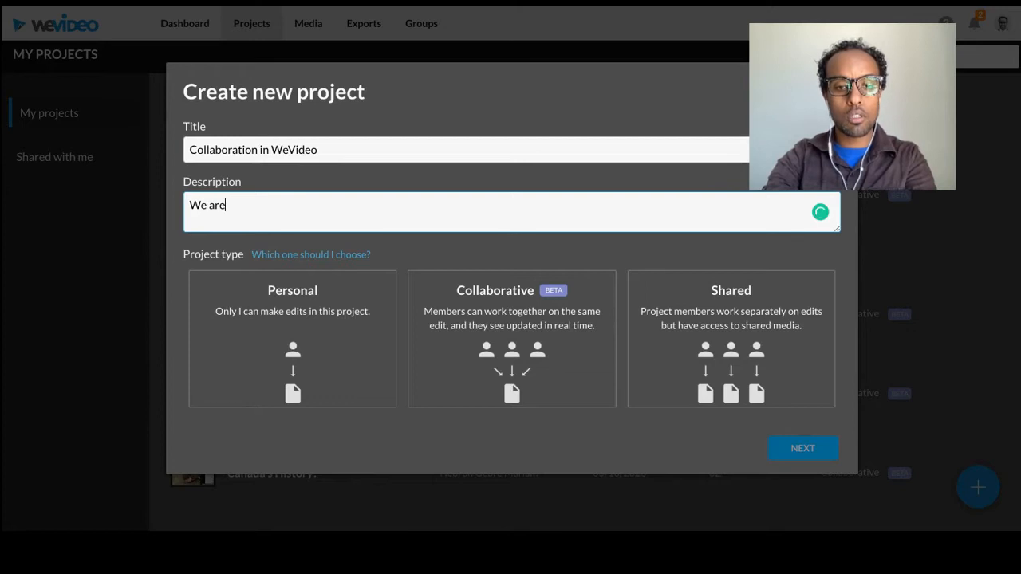
{"action": "type", "text": " learning to collaborate on we"}
{"action": "key", "text": "BackSpace"}
{"action": "key", "text": "BackSpace"}
{"action": "type", "text": "We Video together!"}
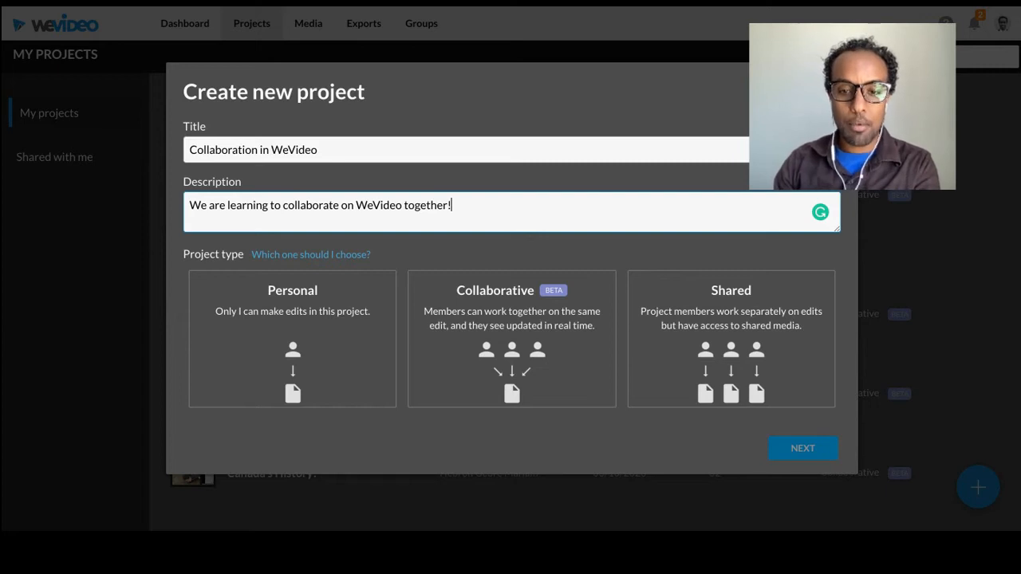
Make the project Collaborative and choose to add its members by selecting specific members or groups from a list
{"action": "left_click", "coordinate": [537, 332]}
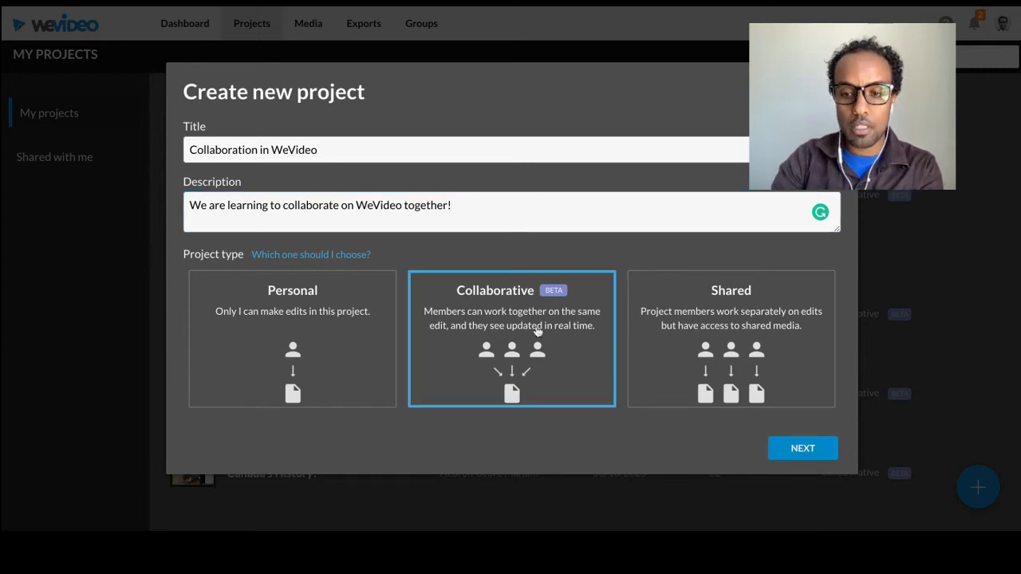
{"action": "left_click", "coordinate": [800, 449]}
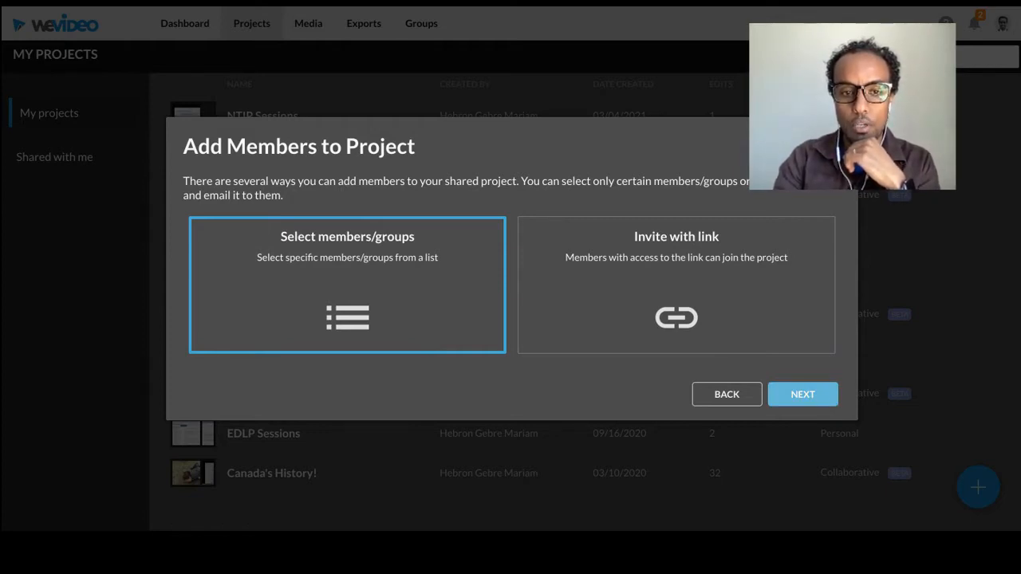
{"action": "left_click", "coordinate": [802, 394]}
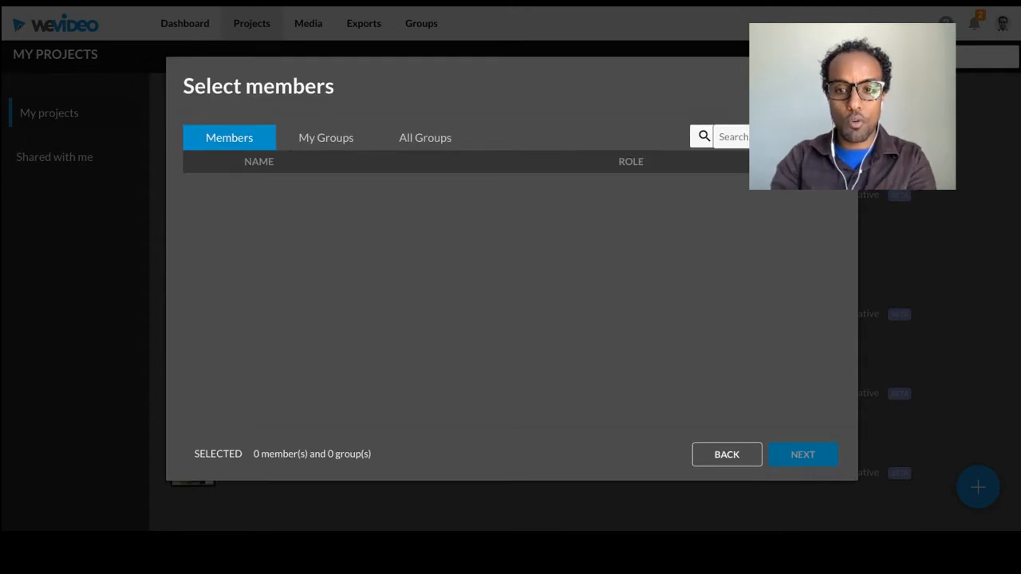
Search the members by the colleague's first name and add the first matching teacher to the project
{"action": "left_click", "coordinate": [730, 137]}
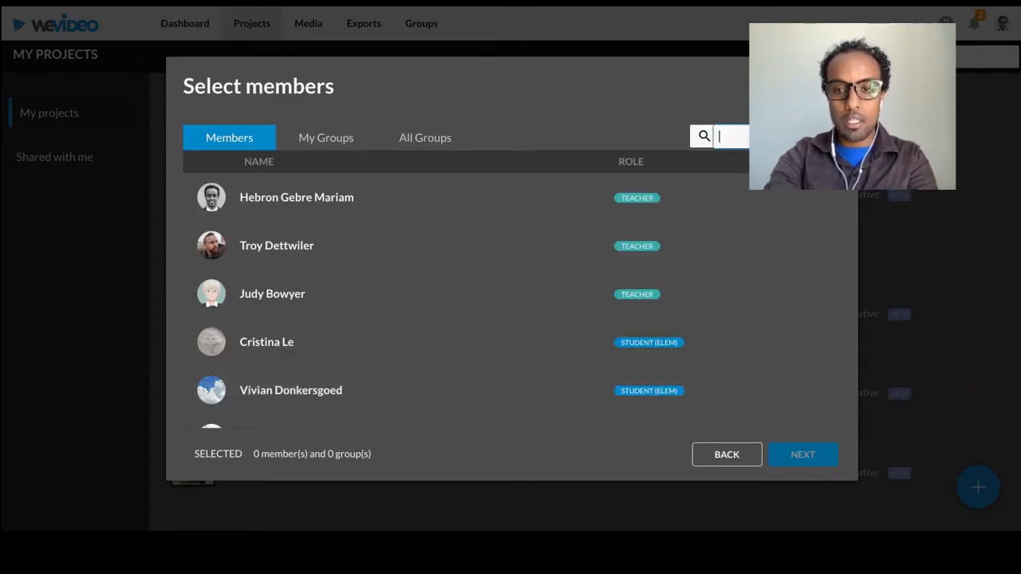
{"action": "type", "text": "lyndsay"}
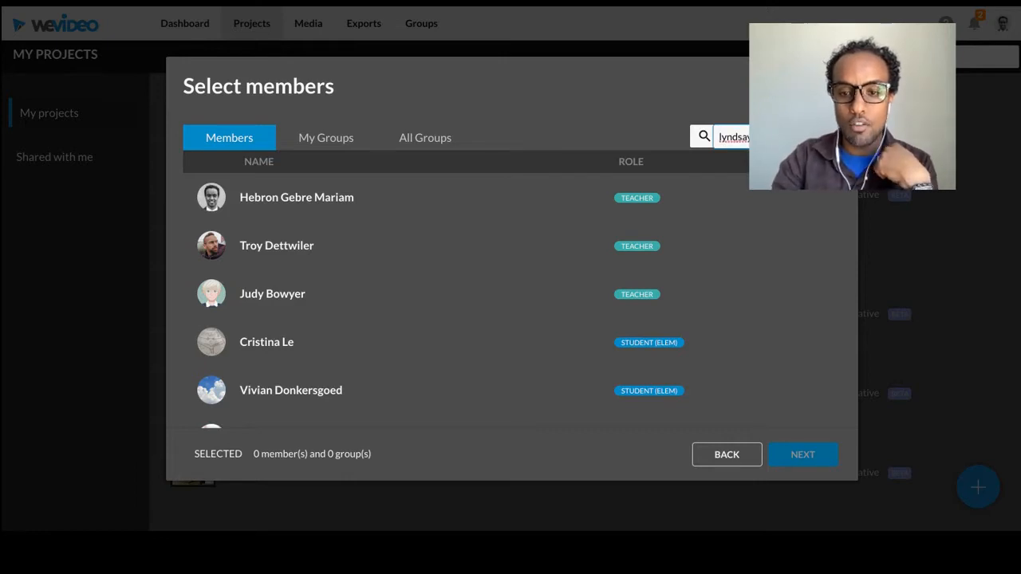
{"action": "left_click", "coordinate": [400, 278]}
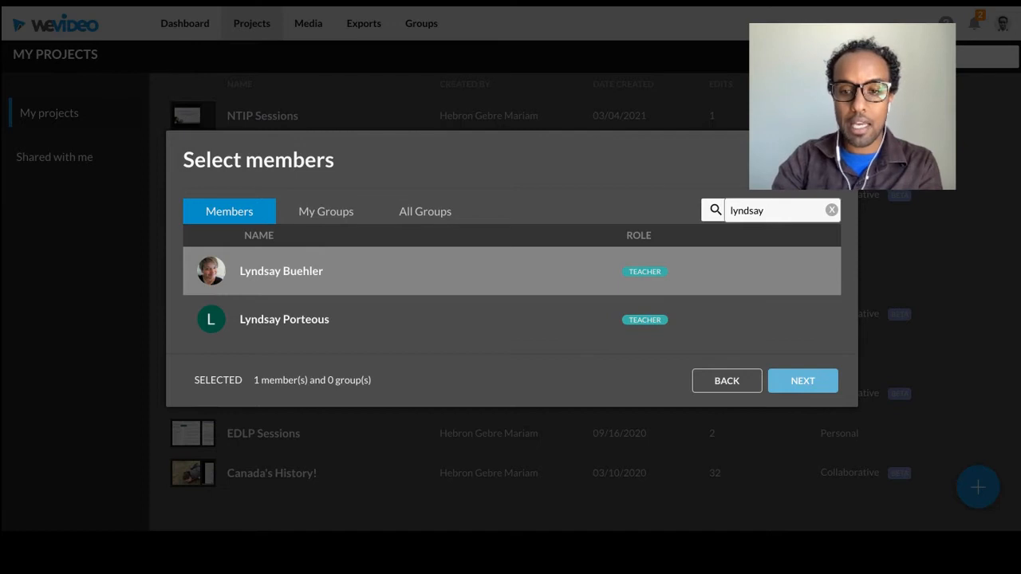
{"action": "left_click", "coordinate": [801, 381]}
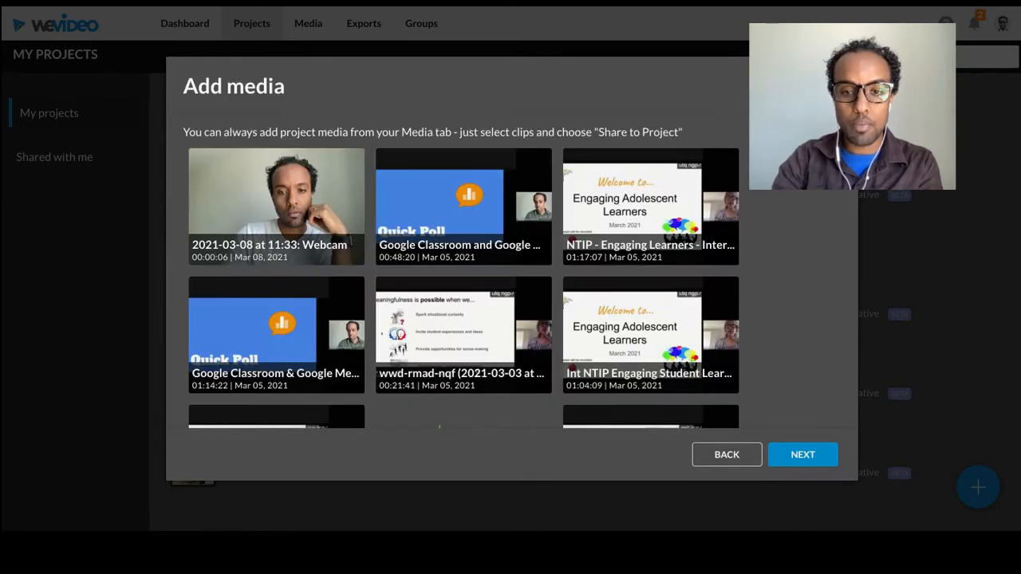
Finish creating the project without adding media and create a video in it
{"action": "left_click", "coordinate": [802, 454]}
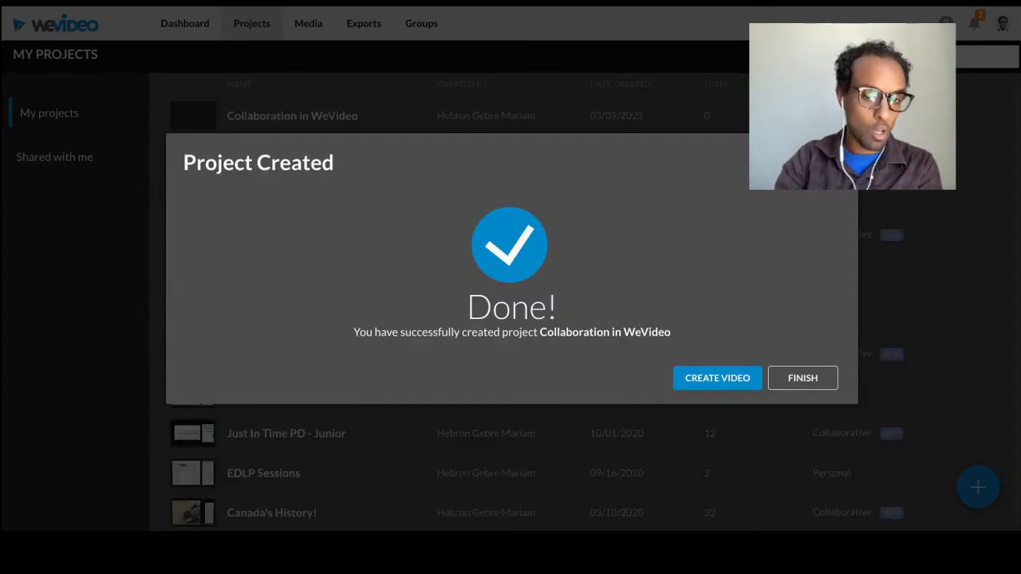
{"action": "left_click", "coordinate": [705, 379]}
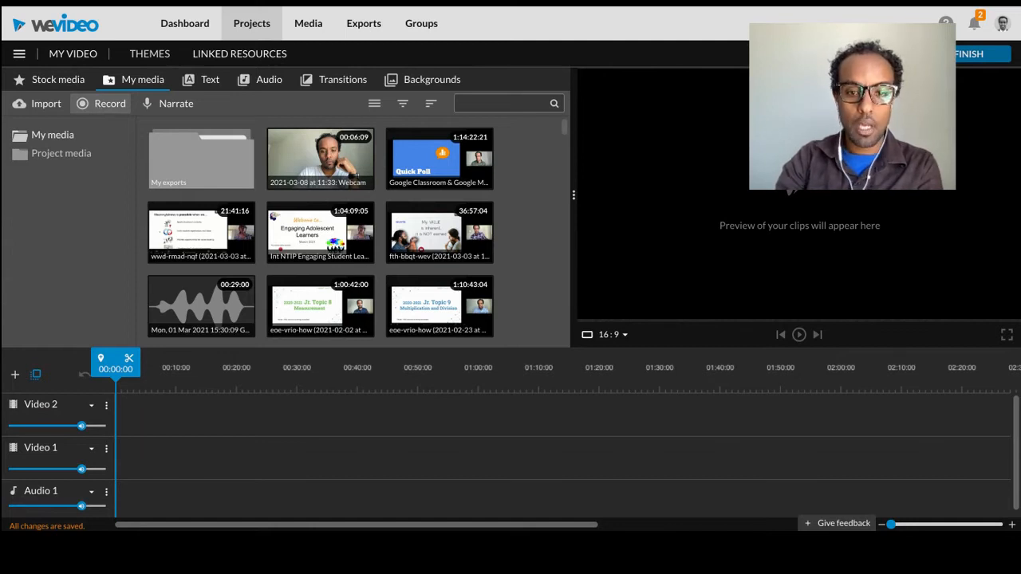
Record a webcam clip about 18 seconds long with the FaceTime HD Camera, preview it and save it
{"action": "left_click", "coordinate": [101, 103]}
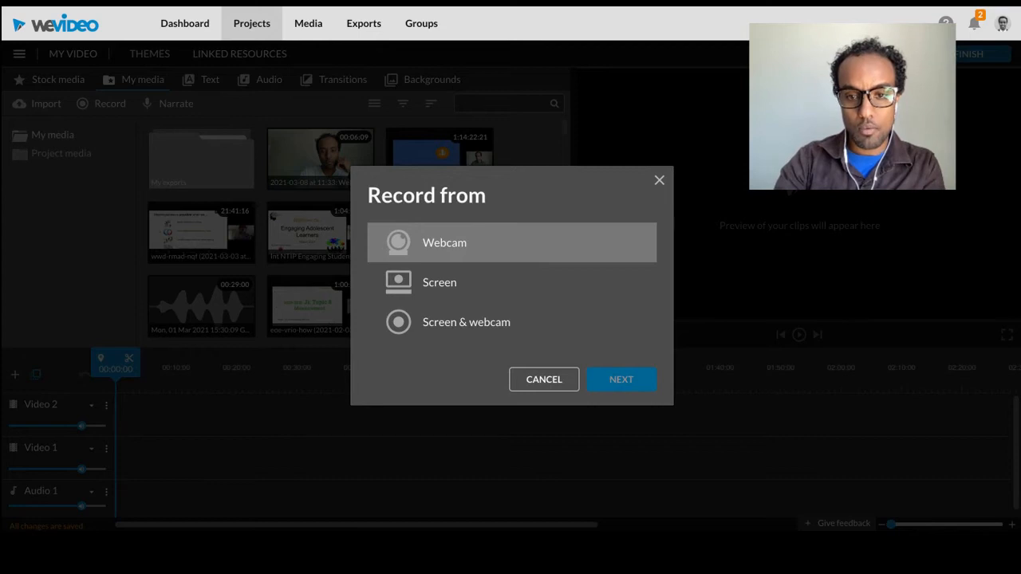
{"action": "left_click", "coordinate": [514, 240]}
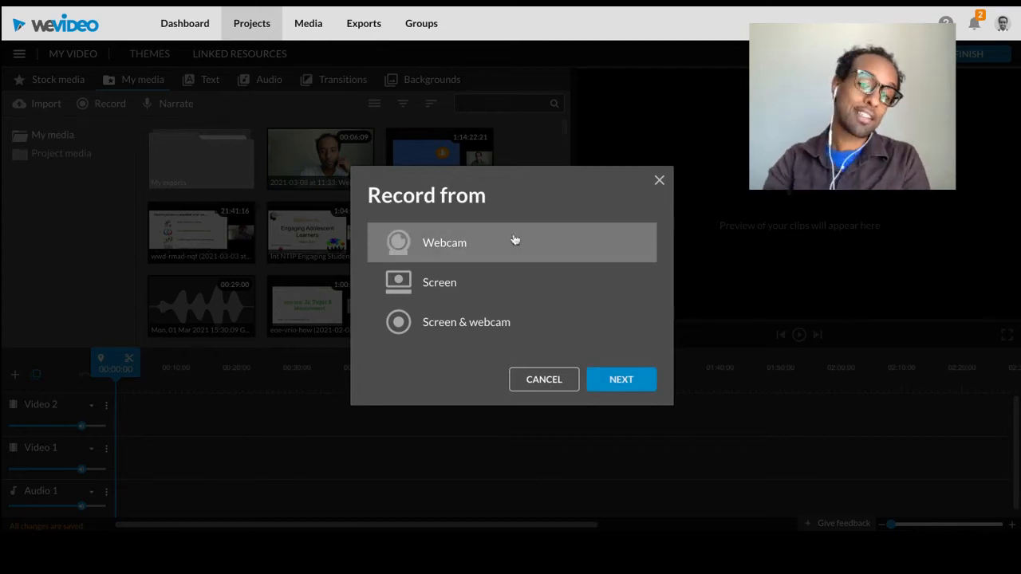
{"action": "left_click", "coordinate": [625, 387]}
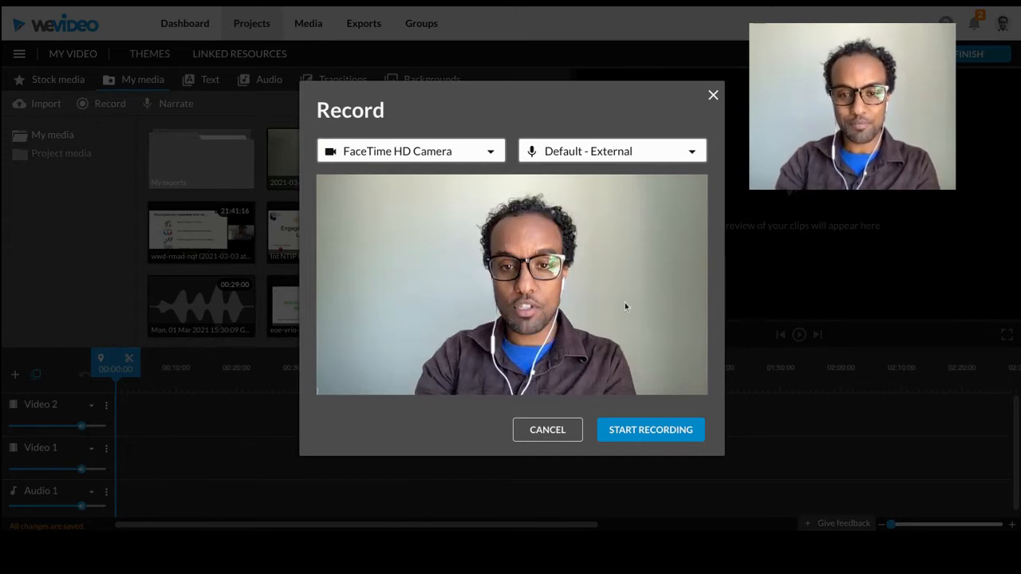
{"action": "left_click", "coordinate": [643, 431]}
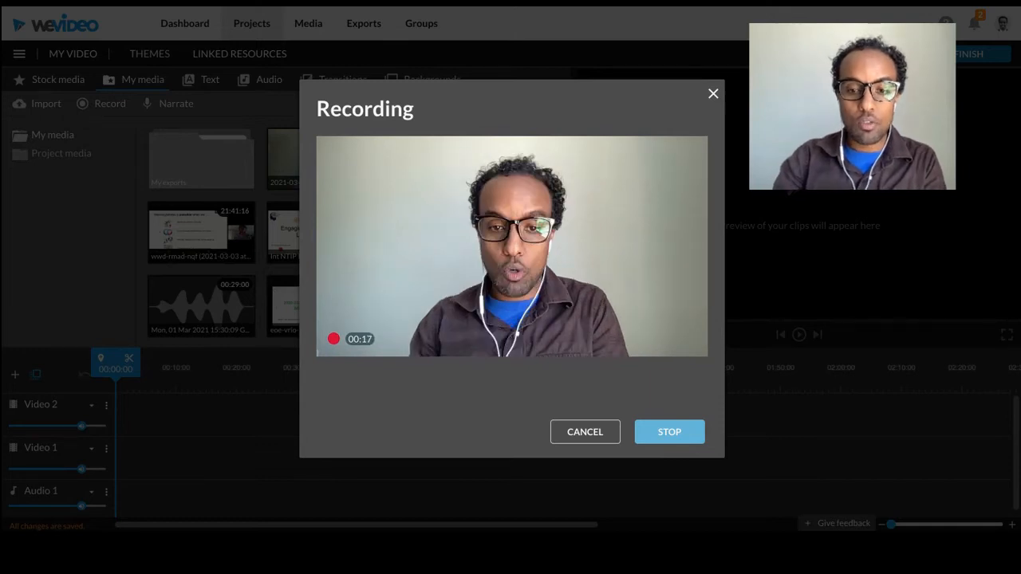
{"action": "left_click", "coordinate": [660, 434]}
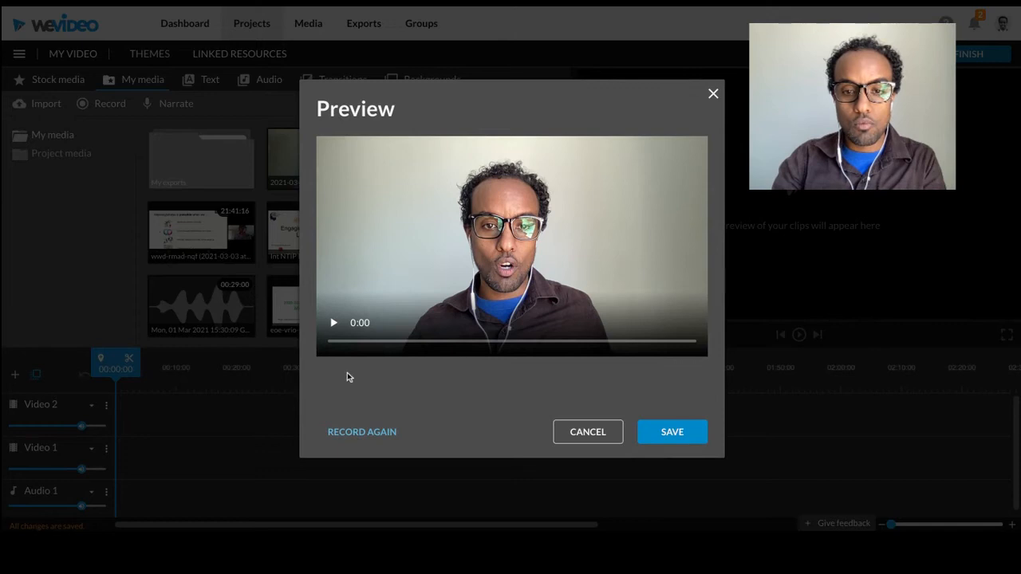
{"action": "left_click", "coordinate": [334, 323]}
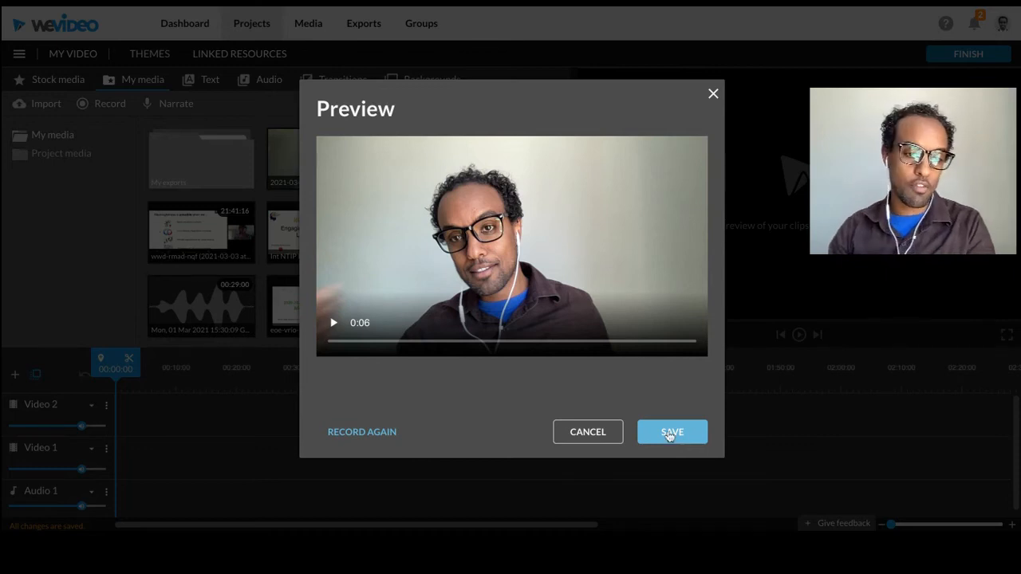
{"action": "left_click", "coordinate": [670, 433]}
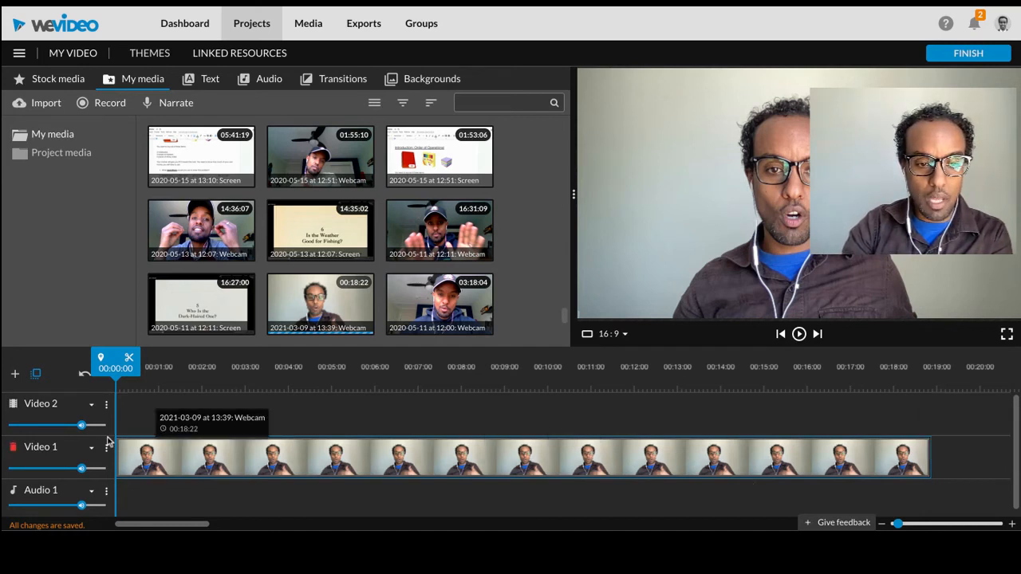
Select the webcam clip on the Video 1 track and trim its start
{"action": "left_click", "coordinate": [136, 461]}
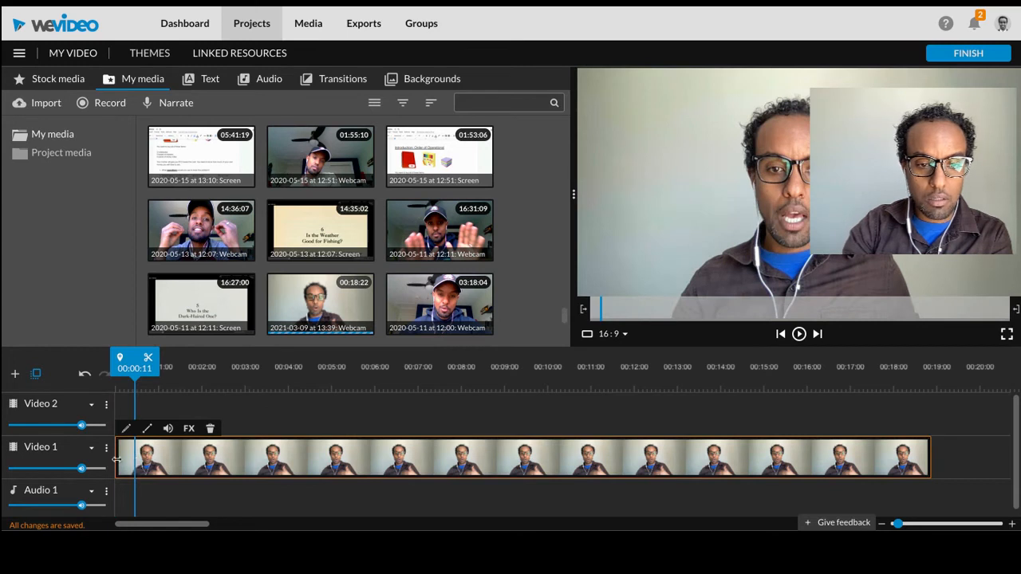
{"action": "left_click", "coordinate": [116, 458]}
{"action": "left_click_drag", "start_coordinate": [116, 459], "coordinate": [129, 458]}
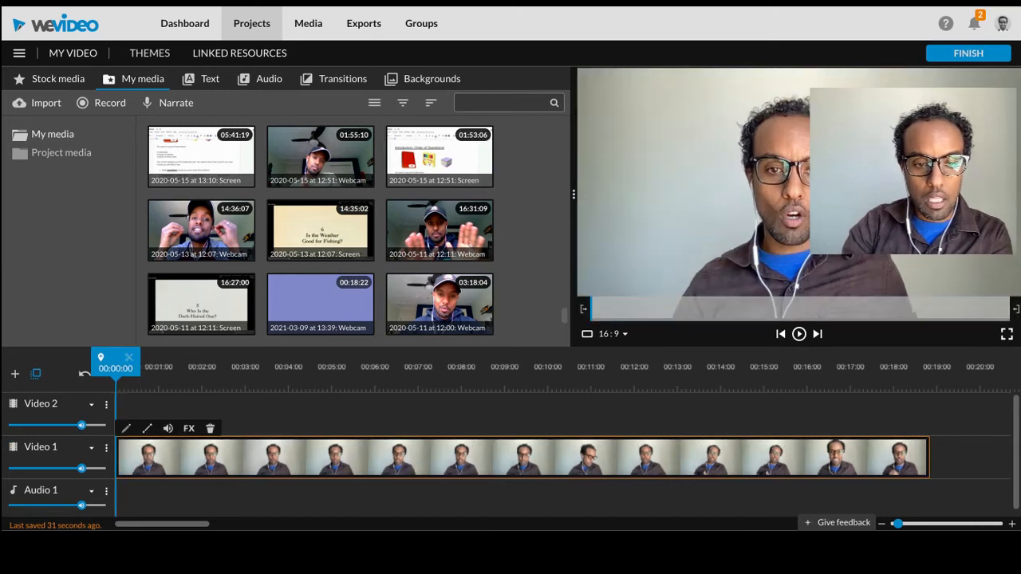
Move the playhead to 00:00:07 on the webcam clip and briefly play the footage from there
{"action": "left_click_drag", "start_coordinate": [116, 368], "coordinate": [127, 368]}
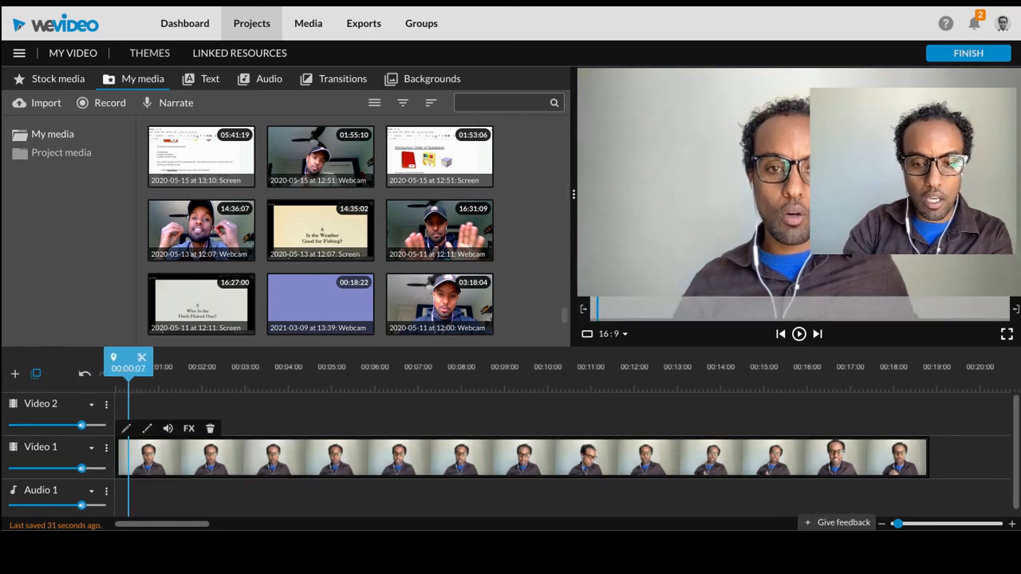
{"action": "left_click", "coordinate": [132, 466]}
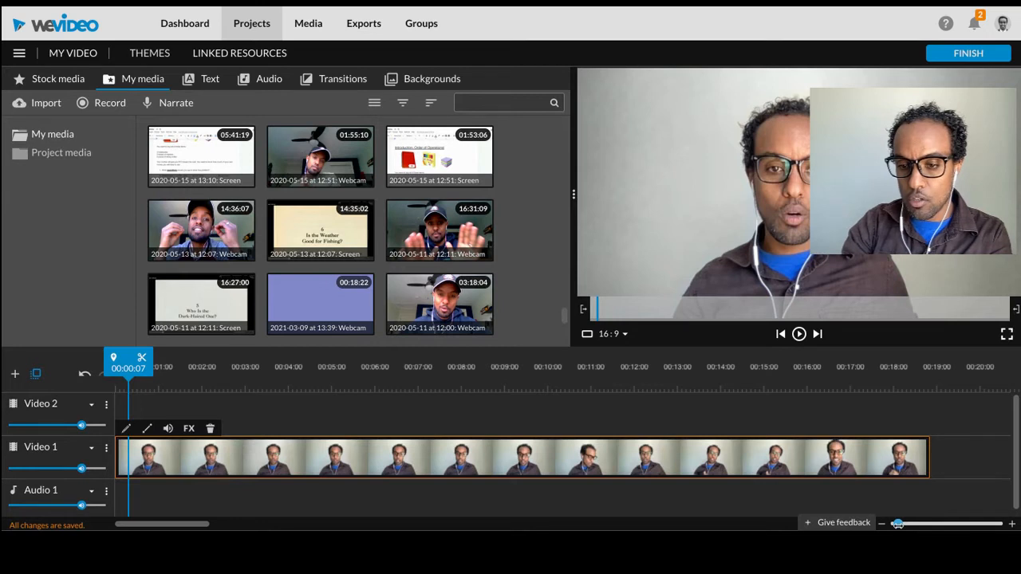
{"action": "left_click_drag", "start_coordinate": [897, 523], "coordinate": [936, 524]}
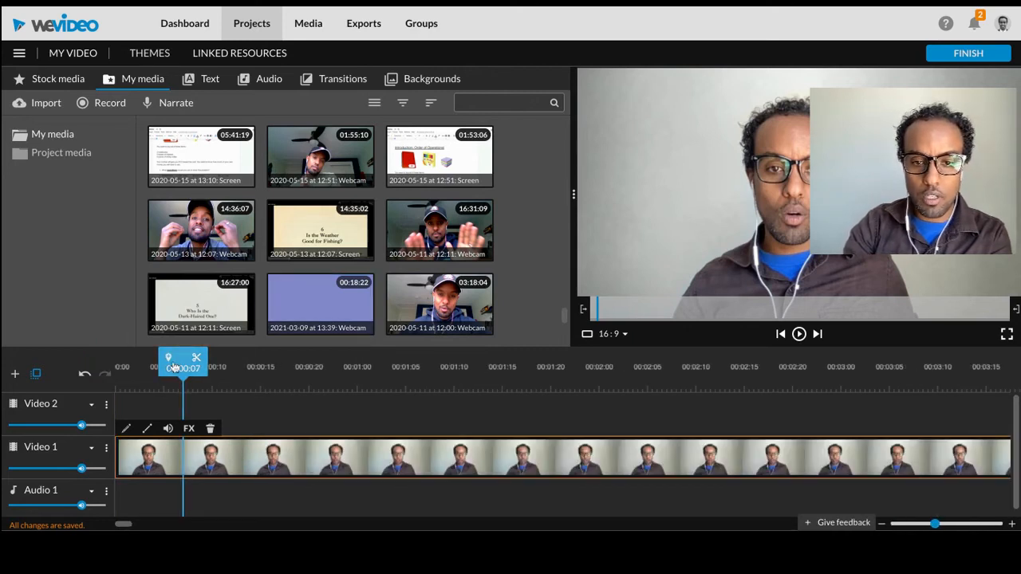
{"action": "key", "text": "space"}
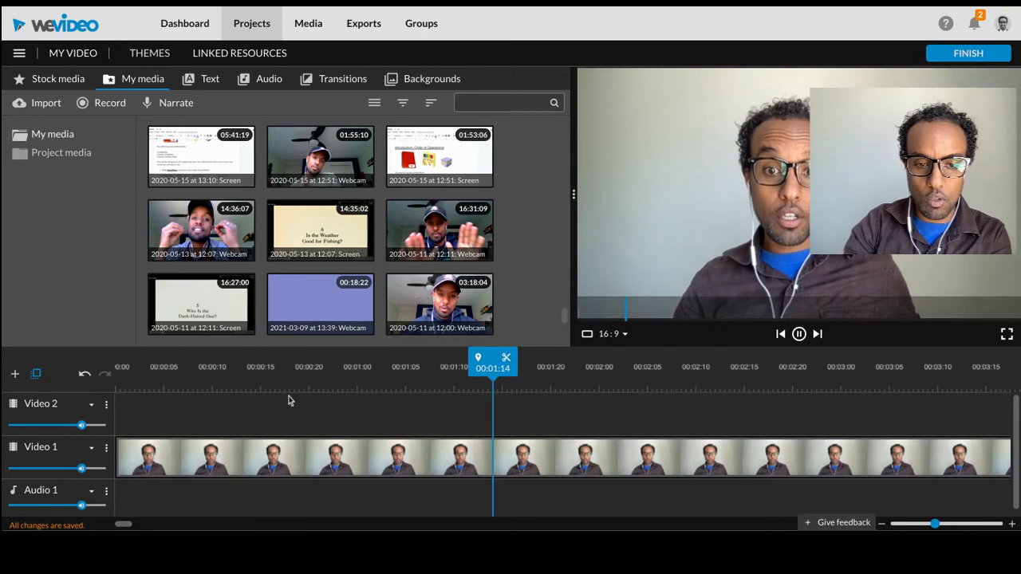
{"action": "key", "text": "space"}
Split the webcam clip on the Video 1 track near its start and delete the short opening piece
{"action": "key", "text": "Home"}
{"action": "mouse_move", "coordinate": [202, 369]}
{"action": "left_mouse_down"}
{"action": "mouse_move", "coordinate": [192, 369]}
{"action": "mouse_move", "coordinate": [203, 369]}
{"action": "left_mouse_up"}
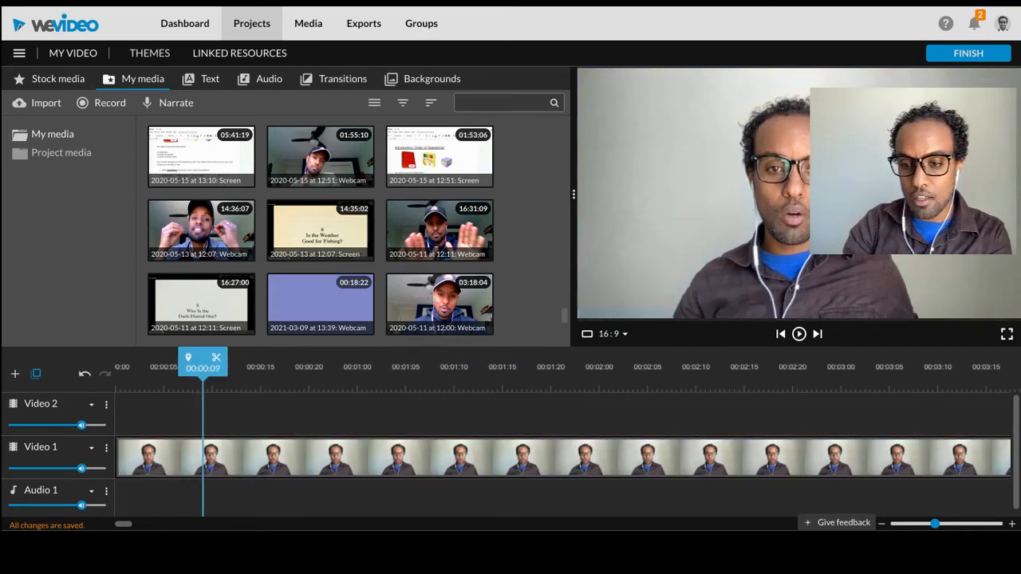
{"action": "left_click", "coordinate": [190, 457]}
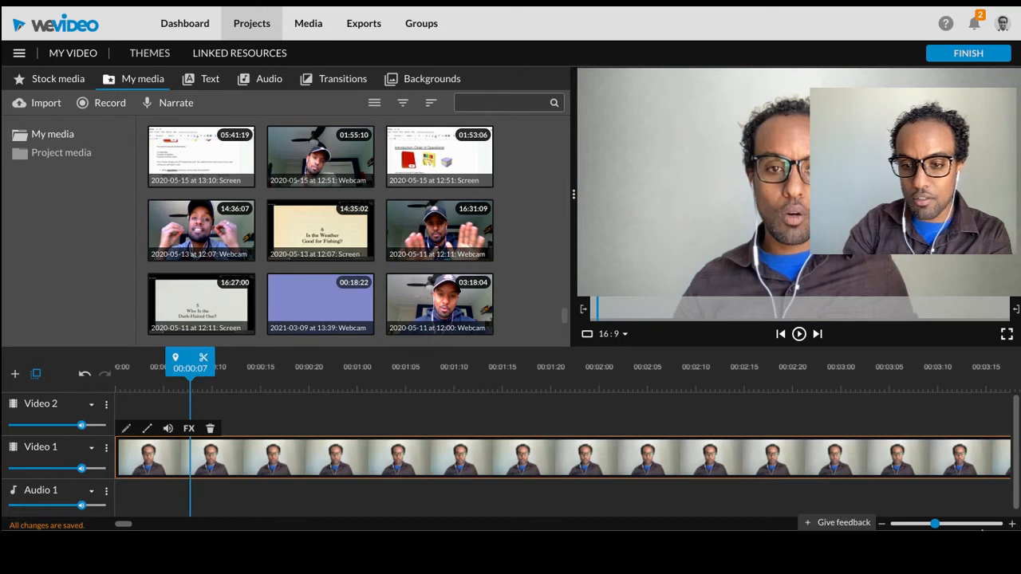
{"action": "left_click", "coordinate": [935, 523]}
{"action": "left_click_drag", "start_coordinate": [936, 523], "coordinate": [901, 522]}
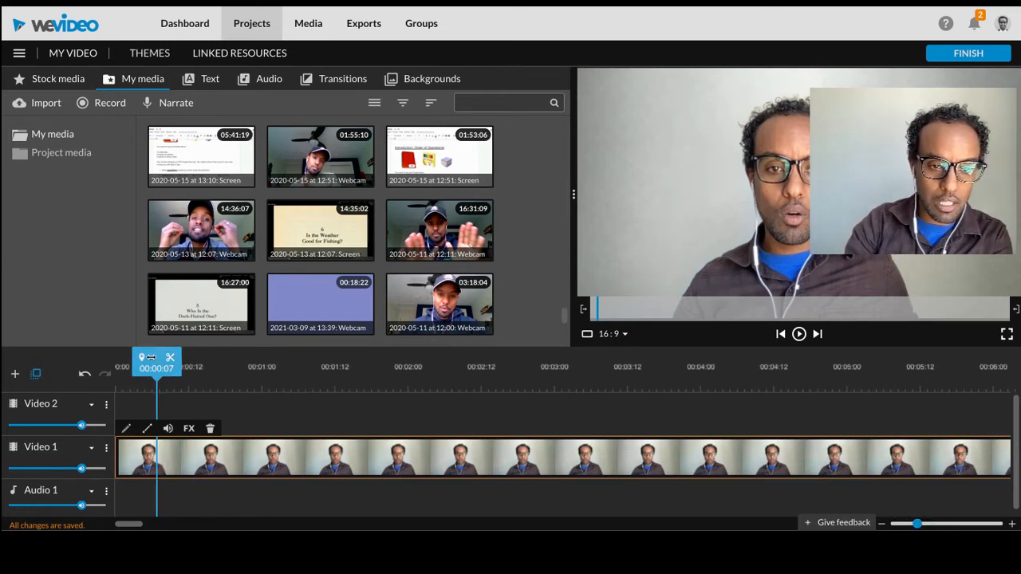
{"action": "left_click_drag", "start_coordinate": [150, 358], "coordinate": [149, 357]}
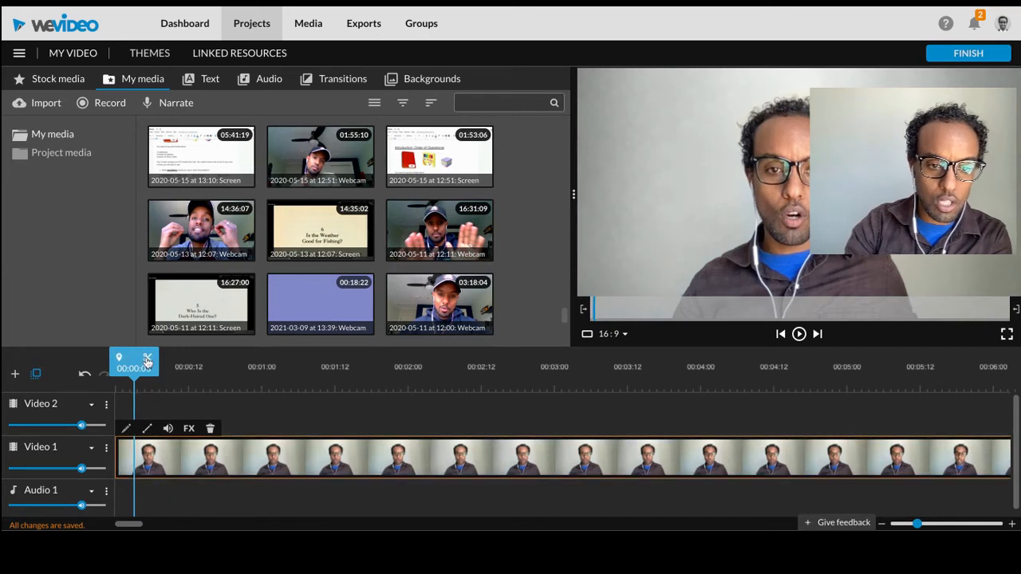
{"action": "left_click", "coordinate": [147, 361]}
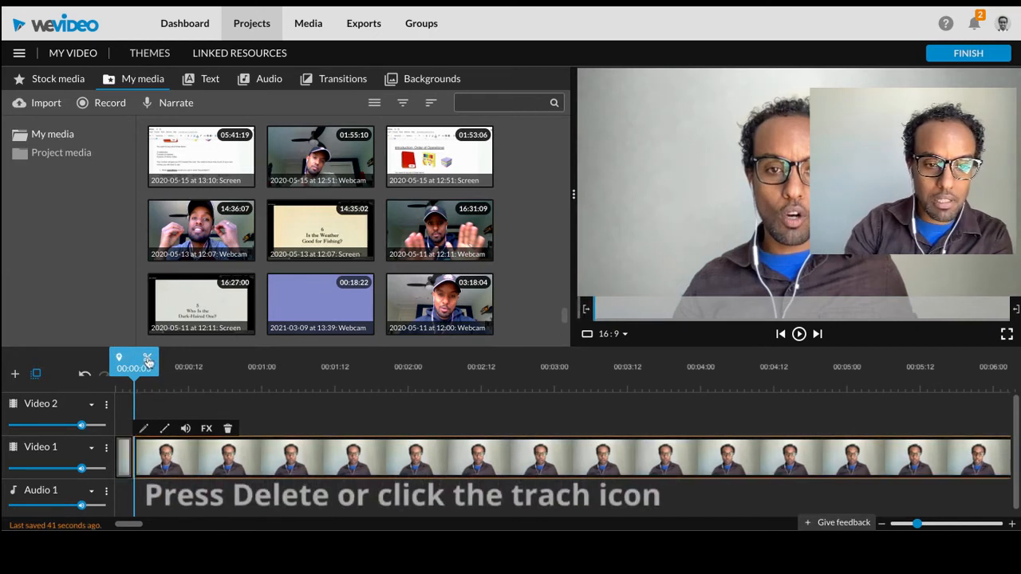
{"action": "left_click", "coordinate": [121, 460]}
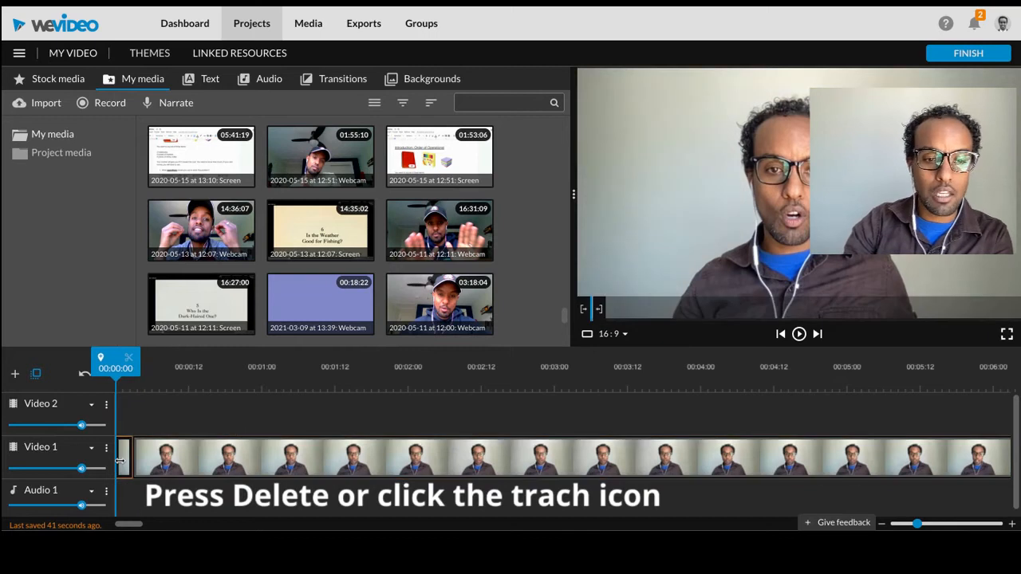
{"action": "key", "text": "Delete"}
{"action": "left_click_drag", "start_coordinate": [127, 462], "coordinate": [149, 466]}
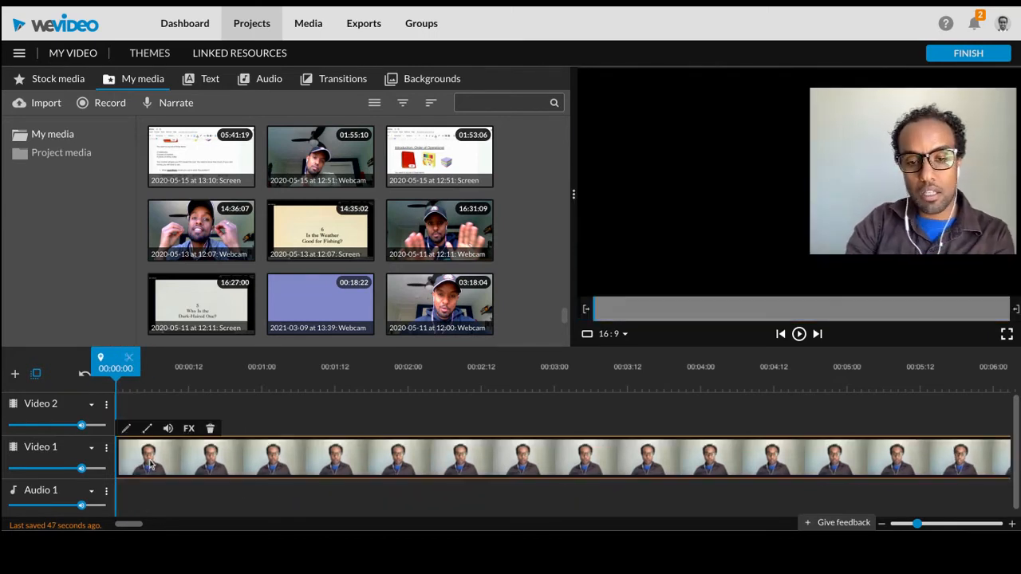
Scrub through the webcam clip from the start of the timeline and place the playhead at 00:02:02
{"action": "left_click", "coordinate": [117, 367]}
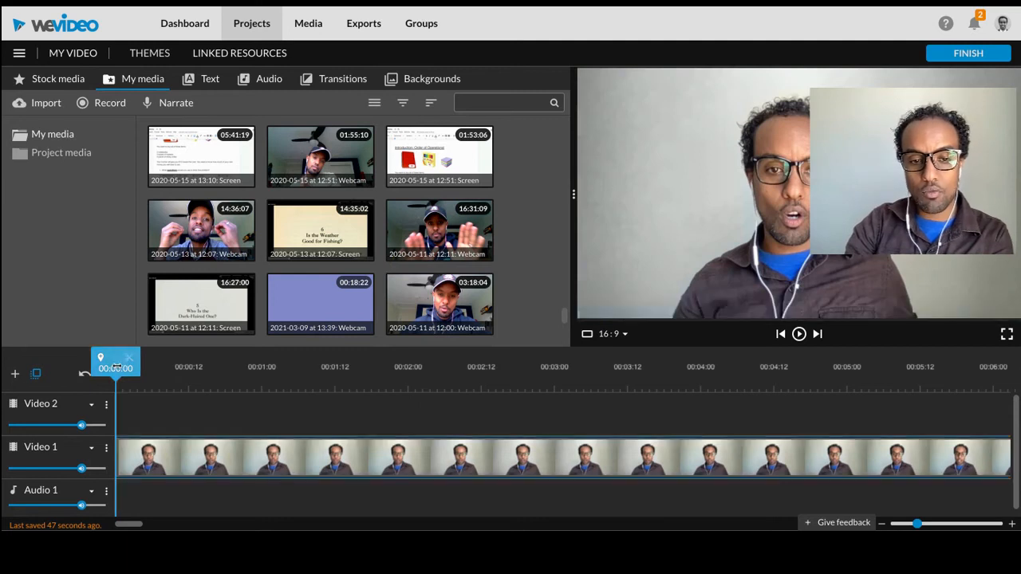
{"action": "left_click", "coordinate": [336, 470]}
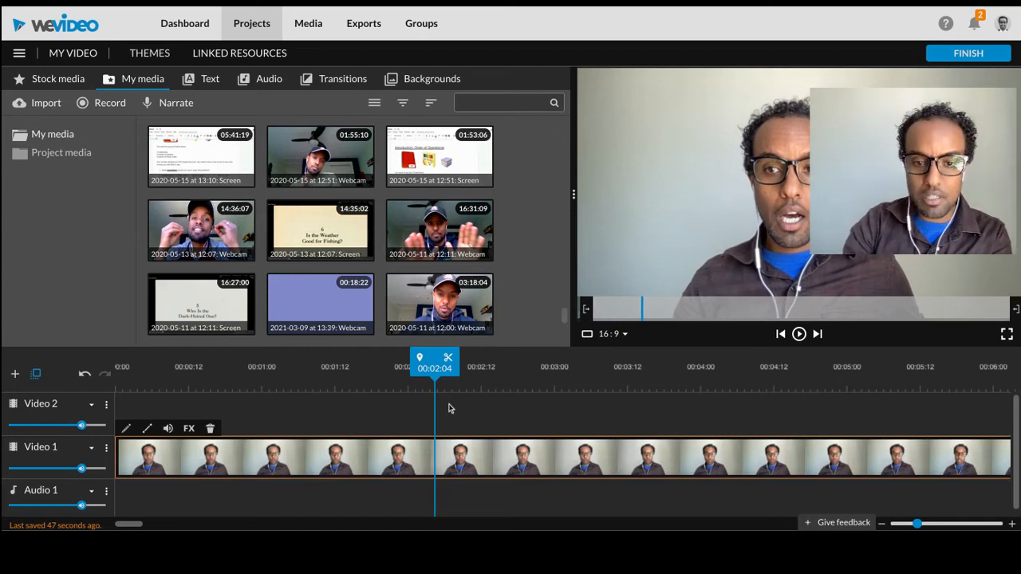
{"action": "left_click_drag", "start_coordinate": [436, 363], "coordinate": [503, 363]}
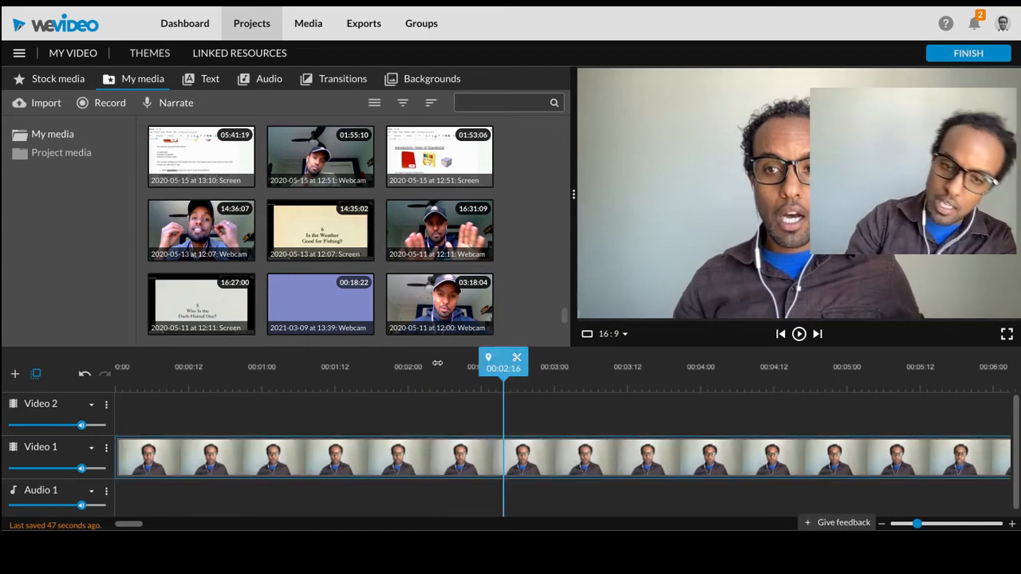
{"action": "left_click_drag", "start_coordinate": [437, 363], "coordinate": [437, 361]}
{"action": "left_click", "coordinate": [437, 359]}
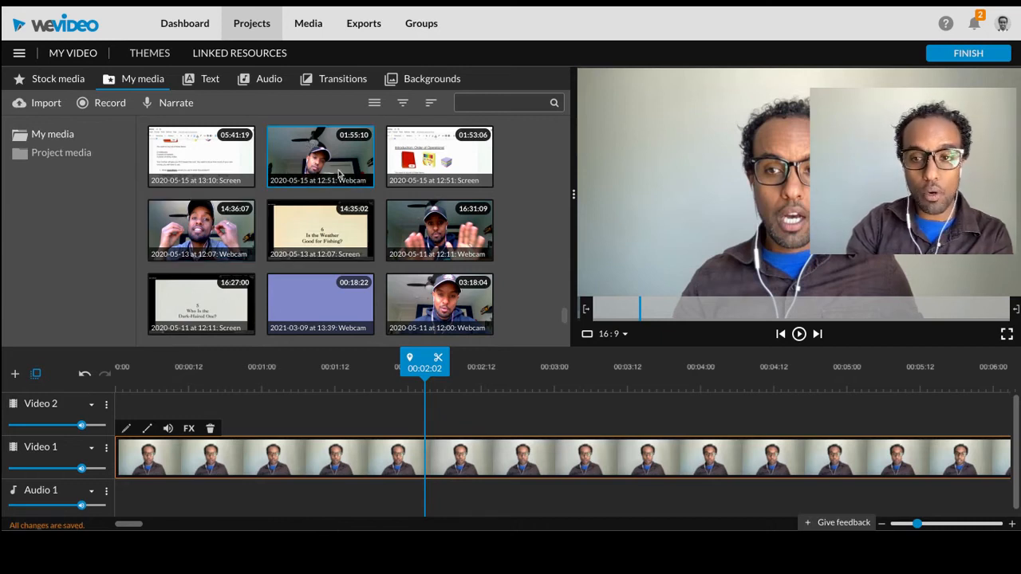
Look at the options for importing media and close them without importing anything
{"action": "left_click", "coordinate": [38, 102]}
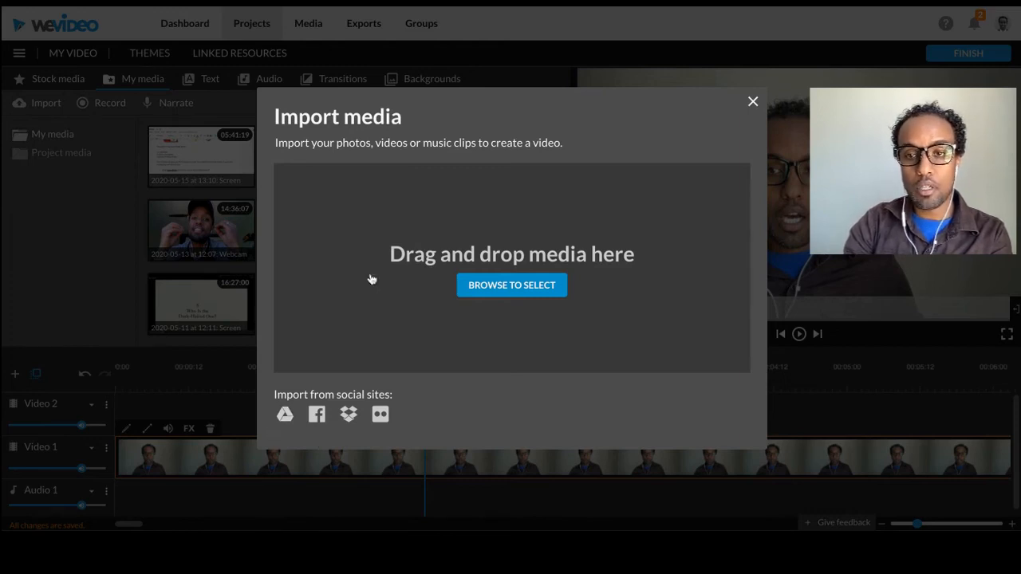
{"action": "left_click", "coordinate": [752, 104]}
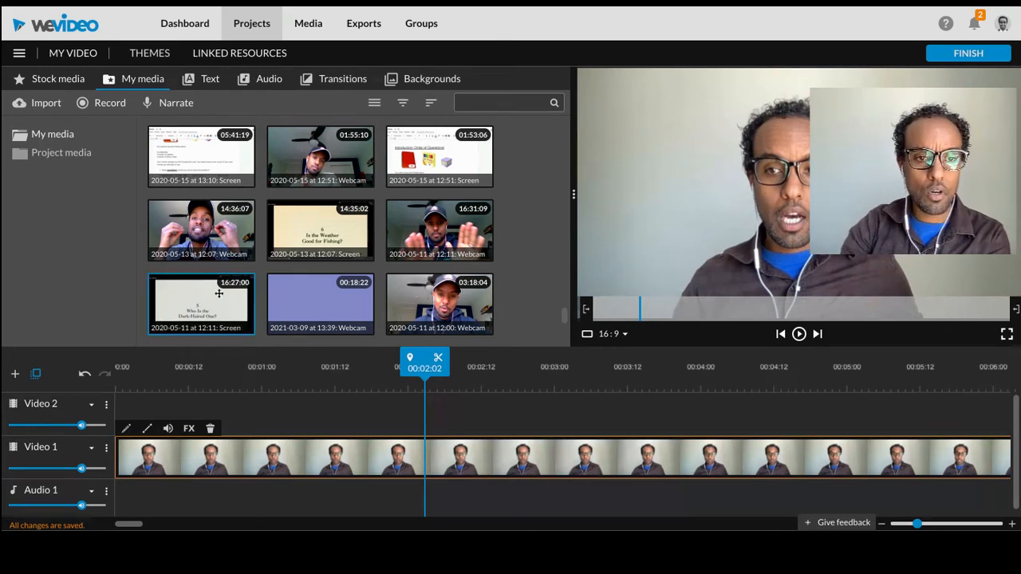
Browse the motion text templates and preview Badda Boom, Candy dots Lower 3rd, Candy dots and Bullseye - Title
{"action": "left_click", "coordinate": [205, 79]}
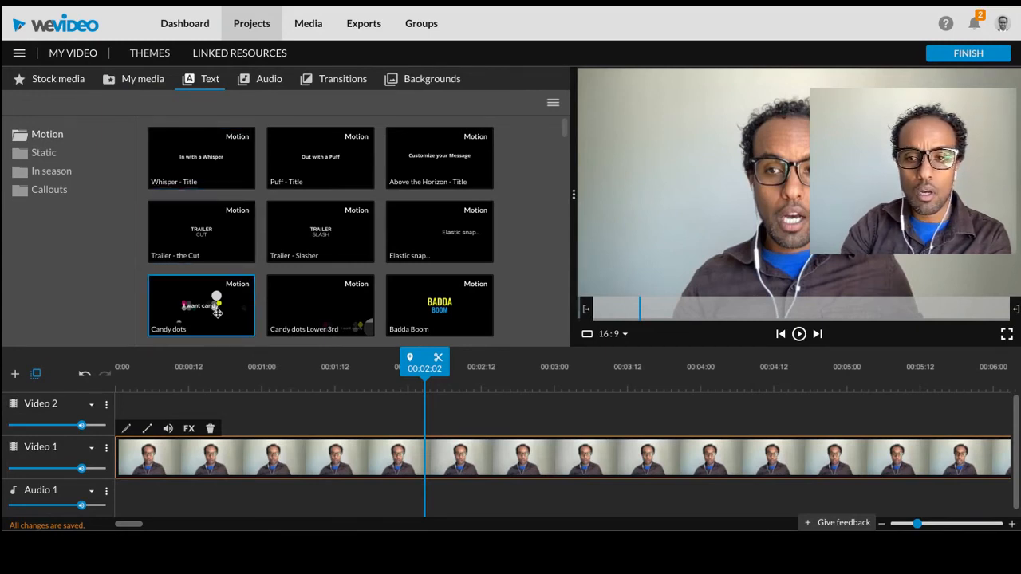
{"action": "left_click", "coordinate": [442, 322]}
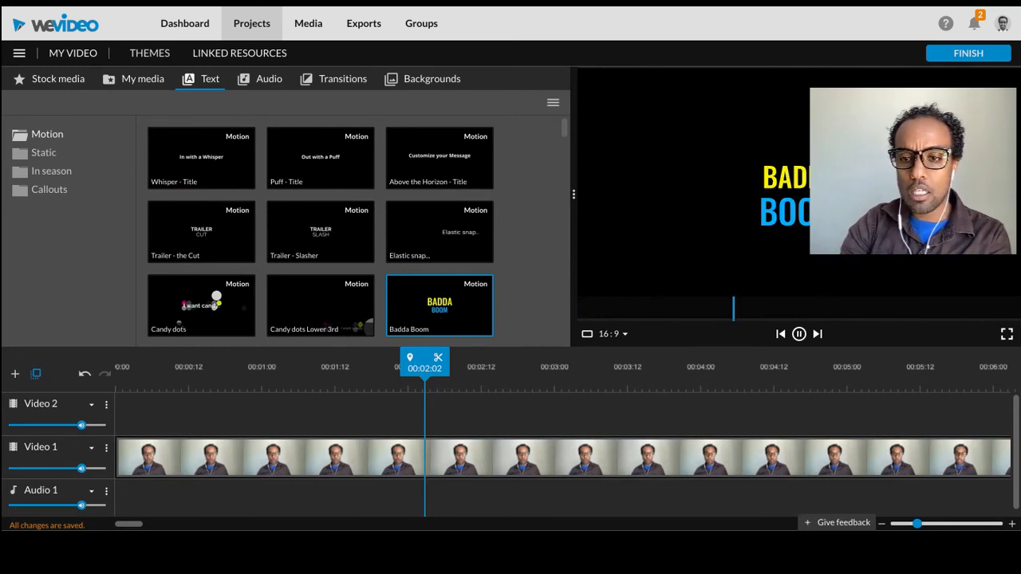
{"action": "left_click", "coordinate": [330, 319]}
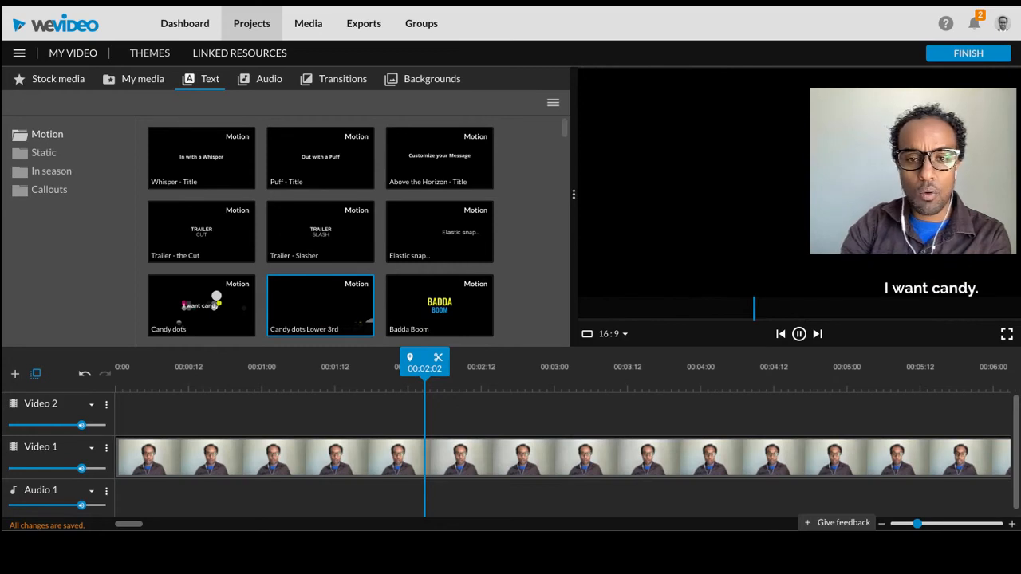
{"action": "left_click", "coordinate": [229, 311]}
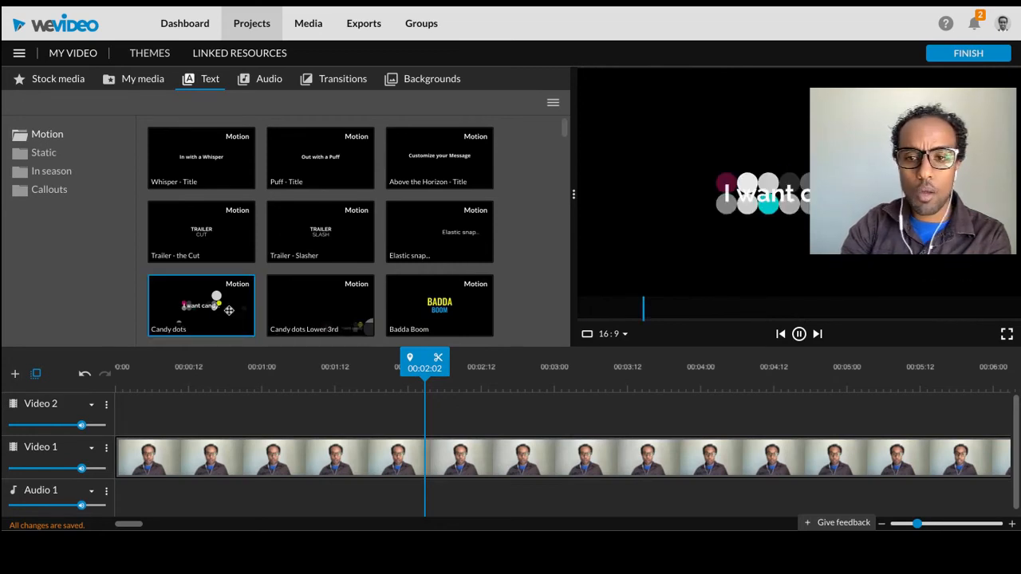
{"action": "scroll", "coordinate": [362, 235], "scroll_direction": "down", "scroll_amount": 1}
{"action": "scroll", "coordinate": [362, 235], "scroll_direction": "down", "scroll_amount": 4}
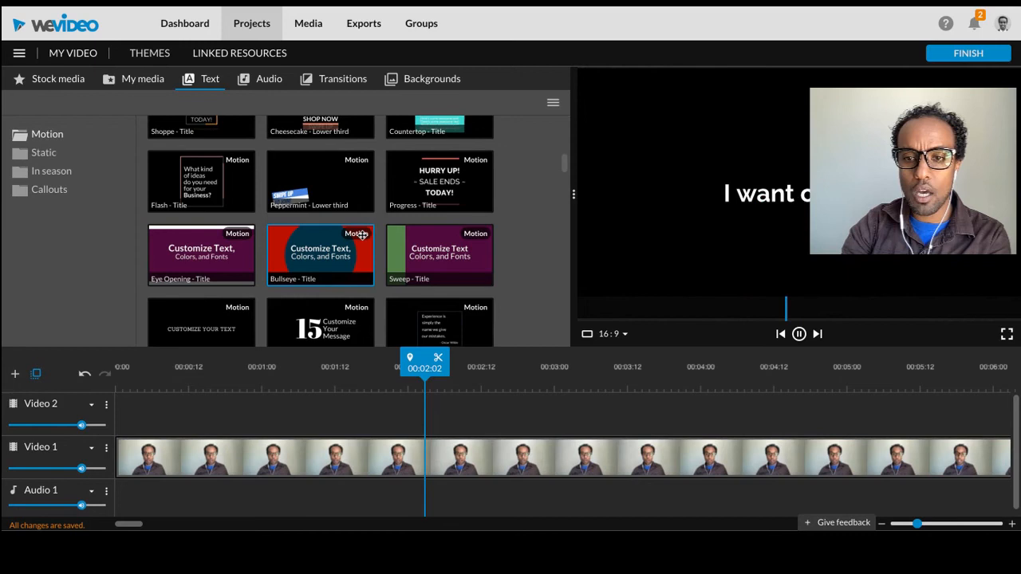
{"action": "left_click", "coordinate": [355, 251]}
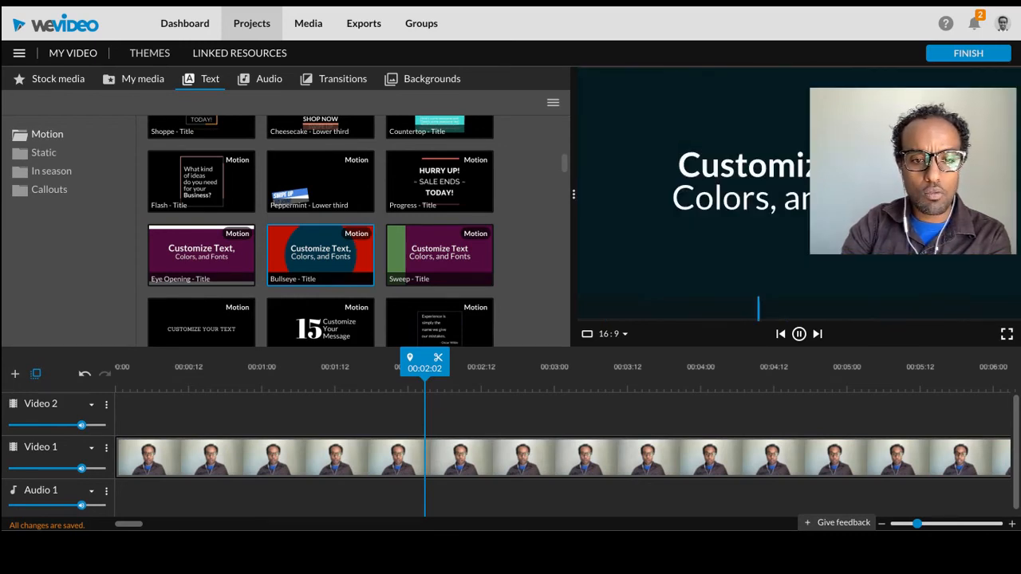
{"action": "scroll", "coordinate": [339, 173], "scroll_direction": "up", "scroll_amount": 5}
{"action": "scroll", "coordinate": [338, 173], "scroll_direction": "down", "scroll_amount": 2}
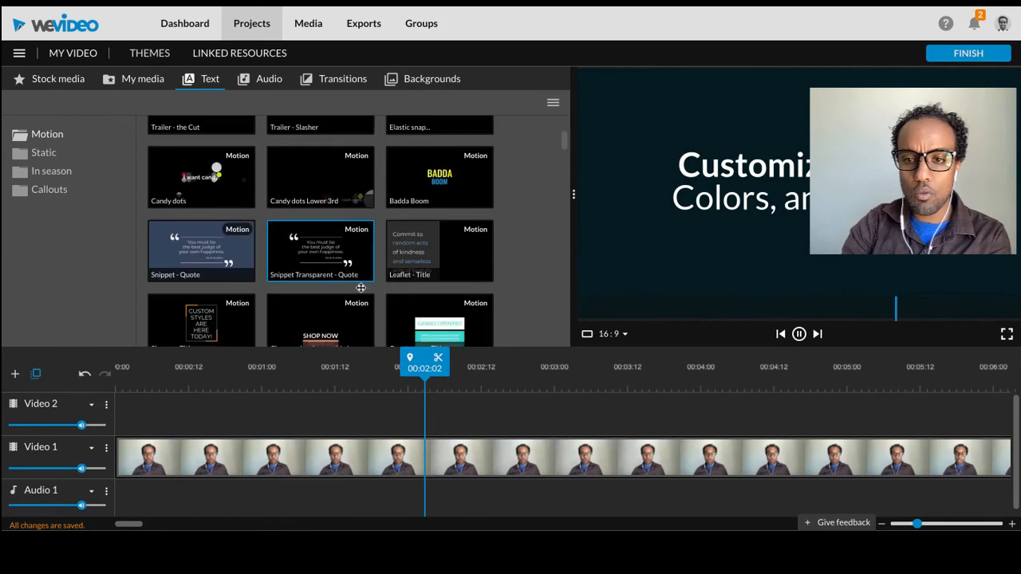
{"action": "scroll", "coordinate": [360, 288], "scroll_direction": "down", "scroll_amount": 1}
Preview the Cheesecake - Lower third title and place it on the Video 2 track at the start of the timeline
{"action": "left_click", "coordinate": [357, 293]}
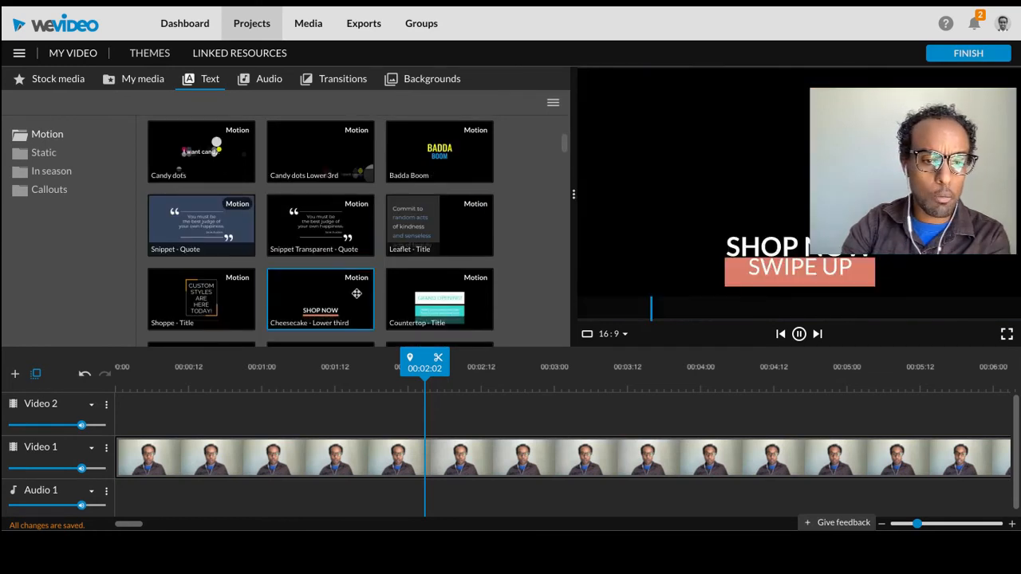
{"action": "left_click_drag", "start_coordinate": [357, 294], "coordinate": [208, 406]}
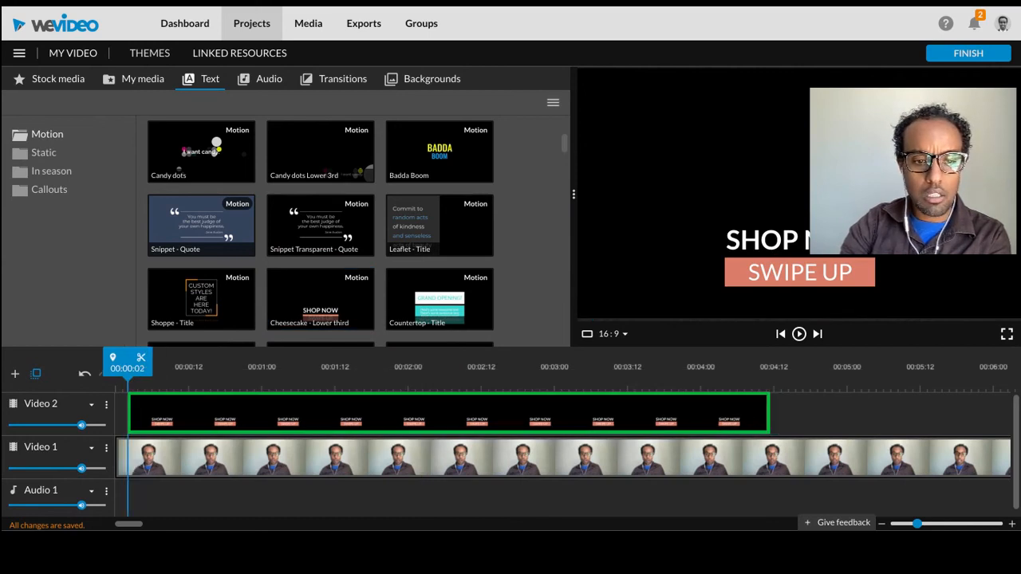
{"action": "left_click", "coordinate": [192, 432]}
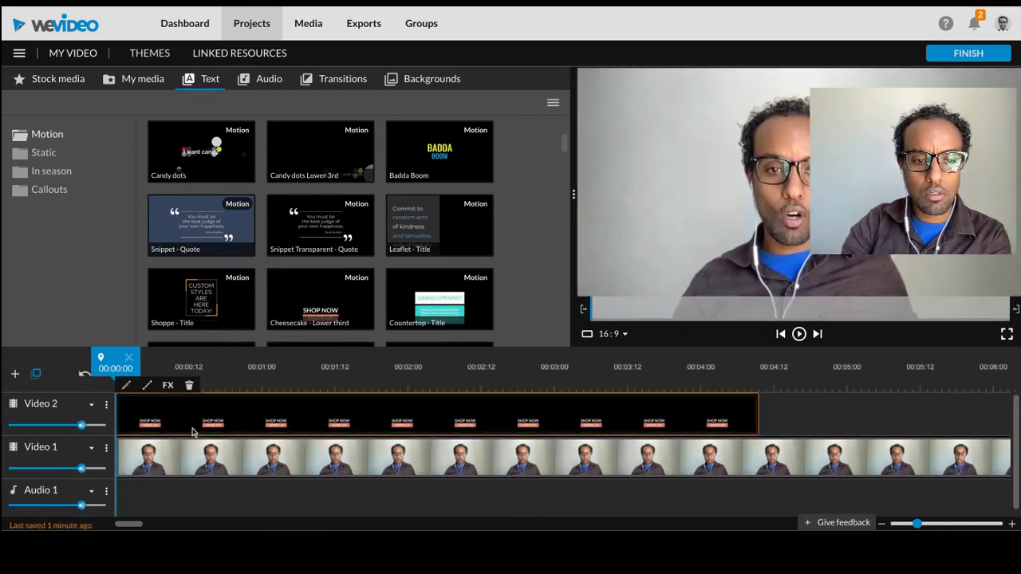
Change the lower third's text to "My Opinion" and the presenter's first name, save it and play back the result
{"action": "double_click", "coordinate": [152, 425]}
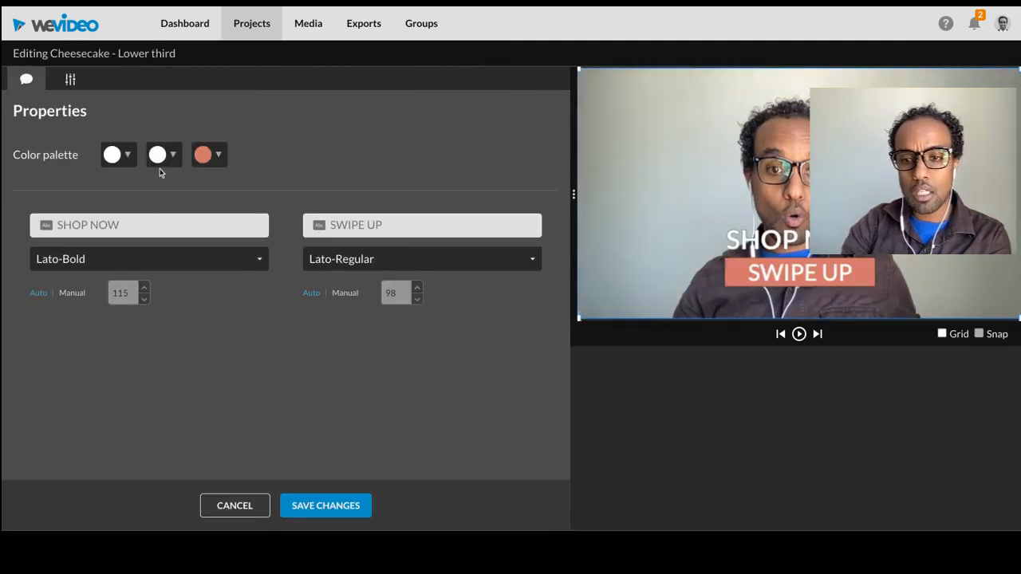
{"action": "left_click", "coordinate": [162, 224]}
{"action": "type", "text": "My Opinion"}
{"action": "left_click", "coordinate": [402, 227]}
{"action": "type", "text": "Hebron"}
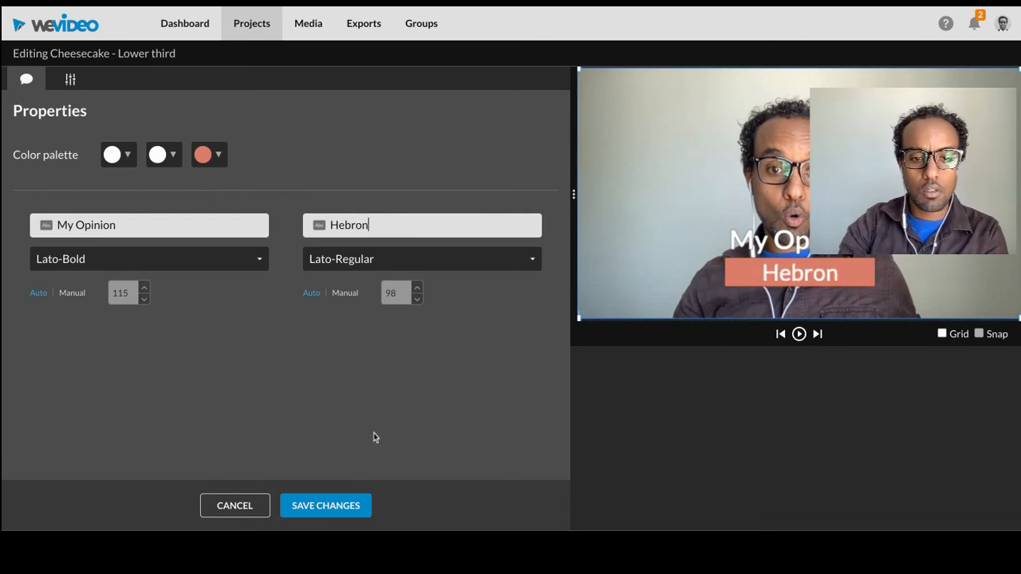
{"action": "left_click", "coordinate": [337, 507]}
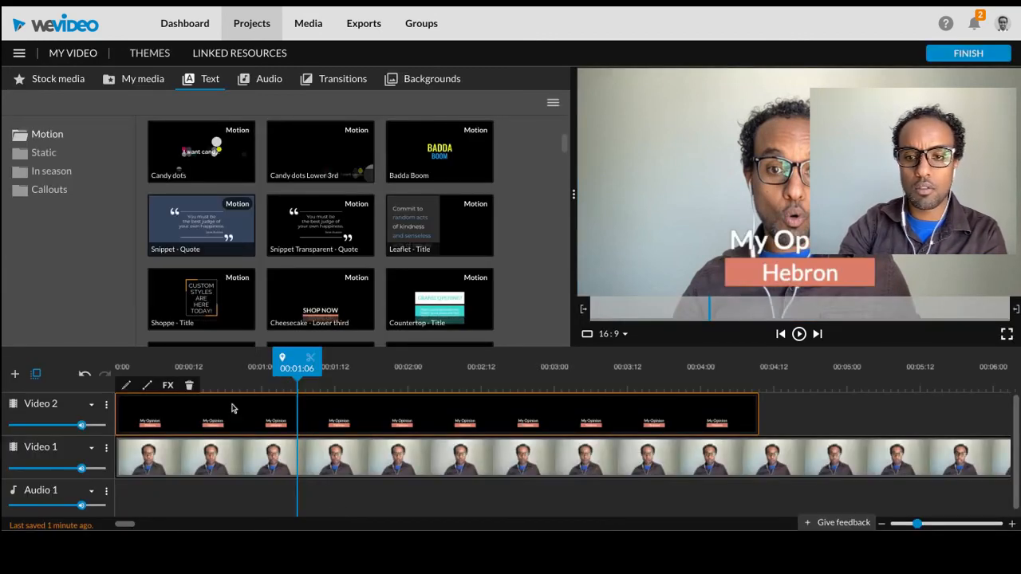
{"action": "key", "text": "space"}
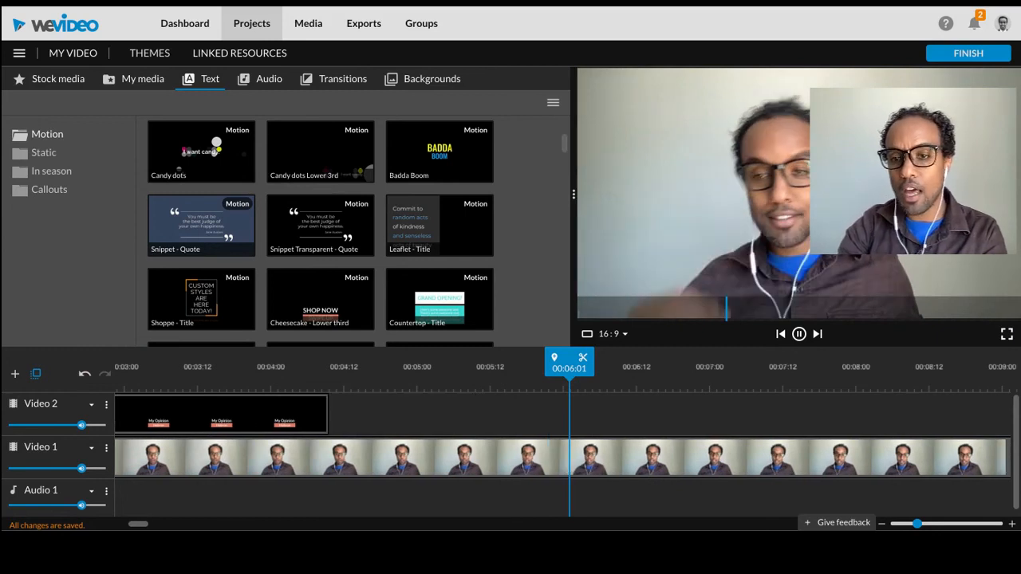
{"action": "key", "text": "space"}
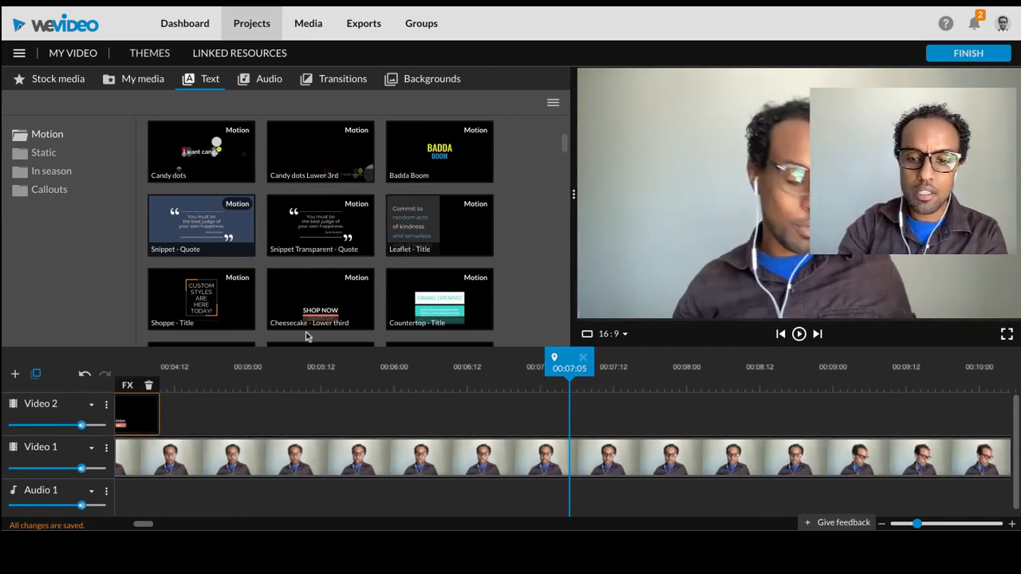
Finish the video and title the export with the presenter's first name in possessive form followed by "Opinion"
{"action": "left_click", "coordinate": [964, 54]}
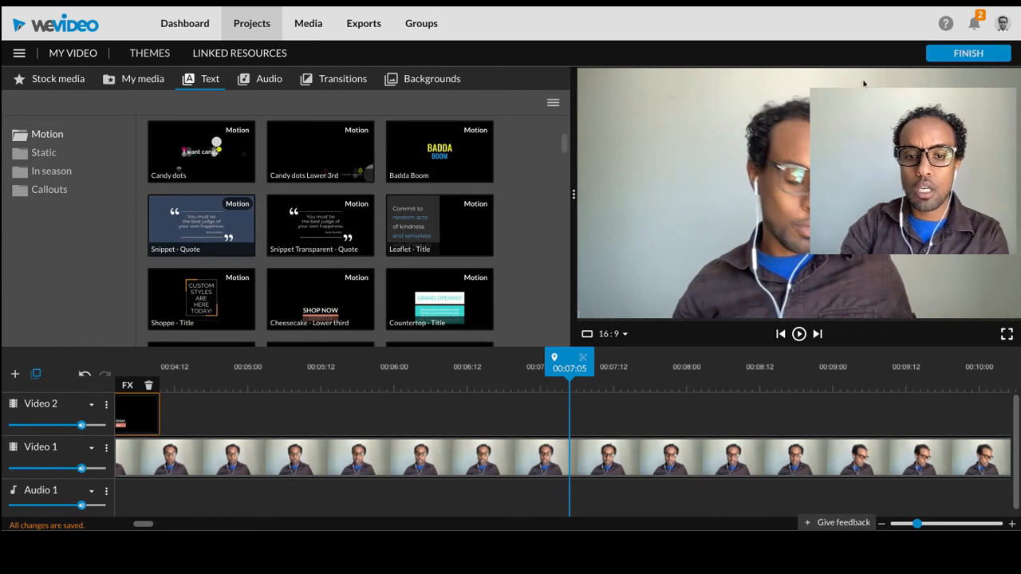
{"action": "left_click", "coordinate": [958, 59]}
{"action": "left_click", "coordinate": [477, 284]}
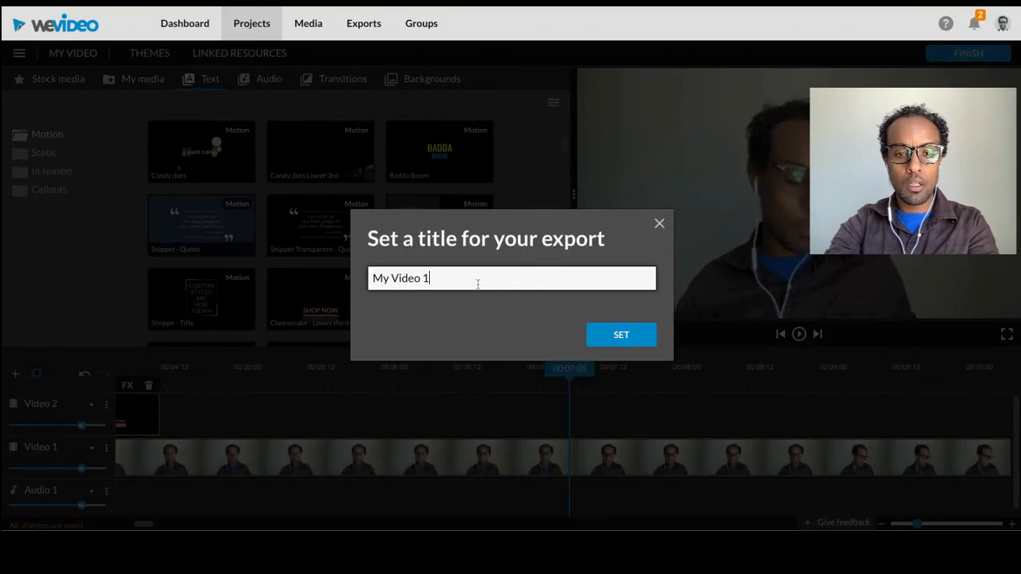
{"action": "key", "text": "ctrl+a"}
{"action": "type", "text": "Hebron's Op"}
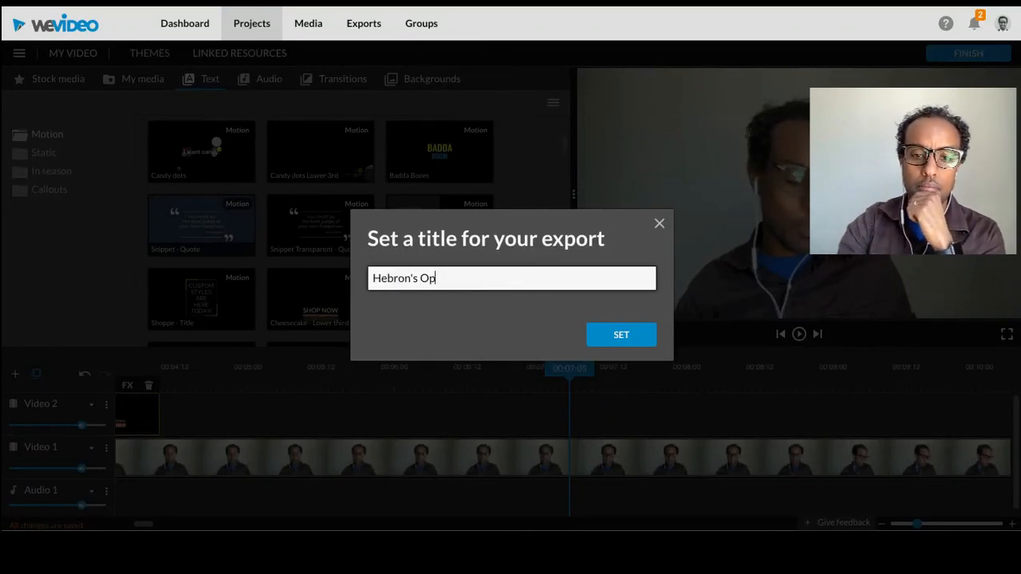
{"action": "type", "text": "inion"}
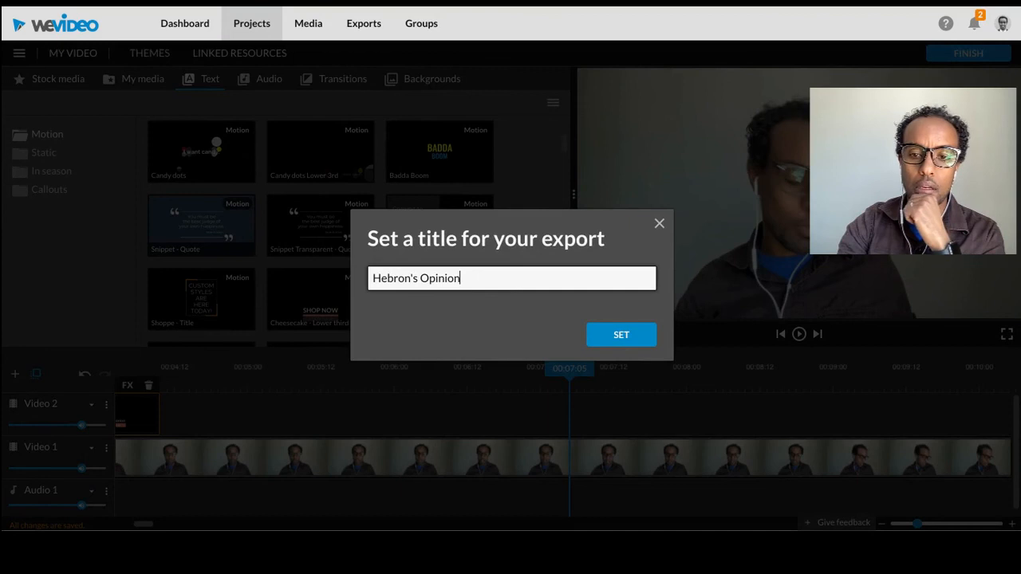
{"action": "left_click", "coordinate": [632, 340]}
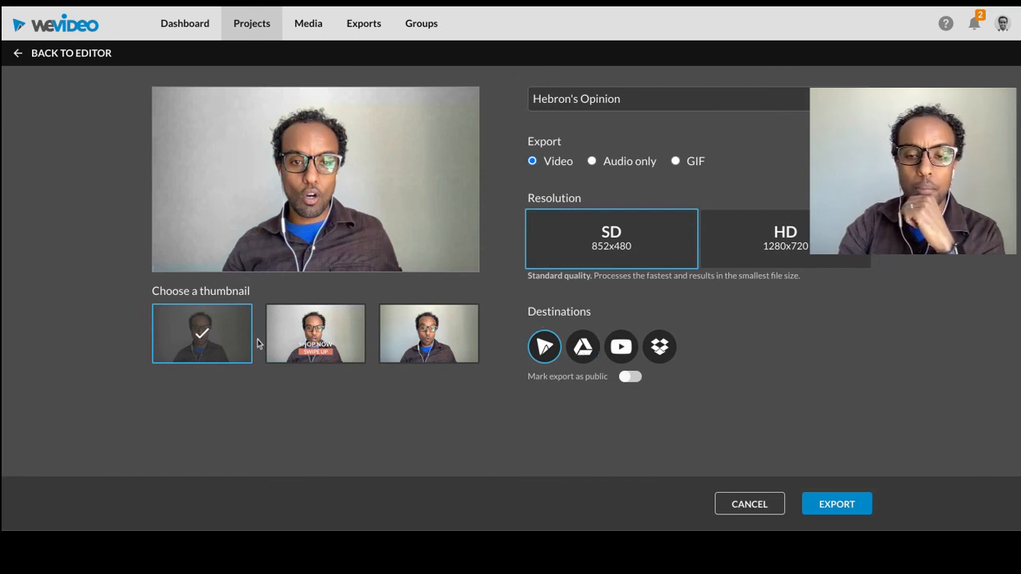
Try the second thumbnail for the export and switch back to the first one
{"action": "left_click", "coordinate": [296, 356]}
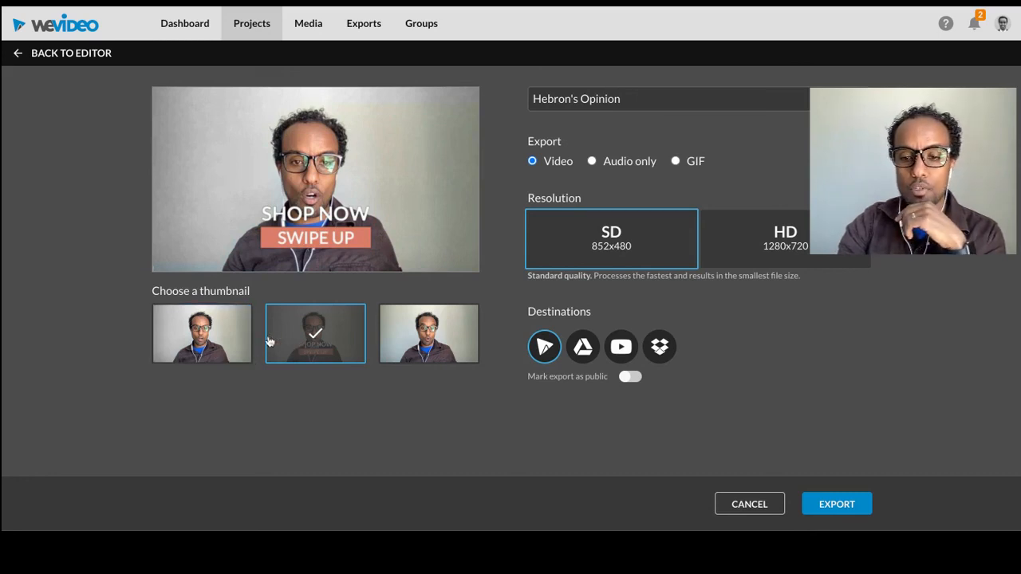
{"action": "left_click", "coordinate": [240, 339]}
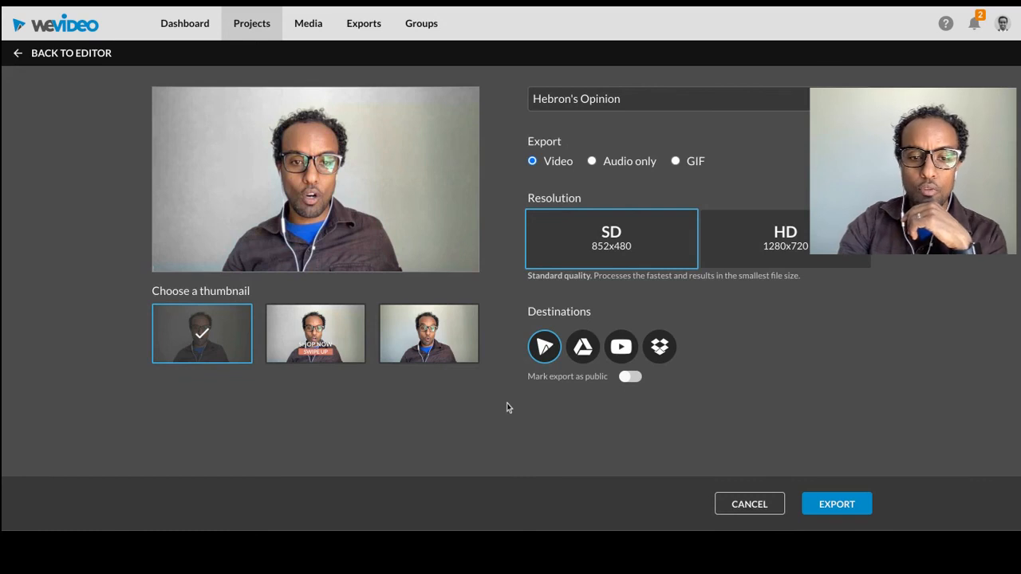
Return to the editor and place the playhead at 00:00:06, within the opening of the lower-third title
{"action": "left_click", "coordinate": [757, 511]}
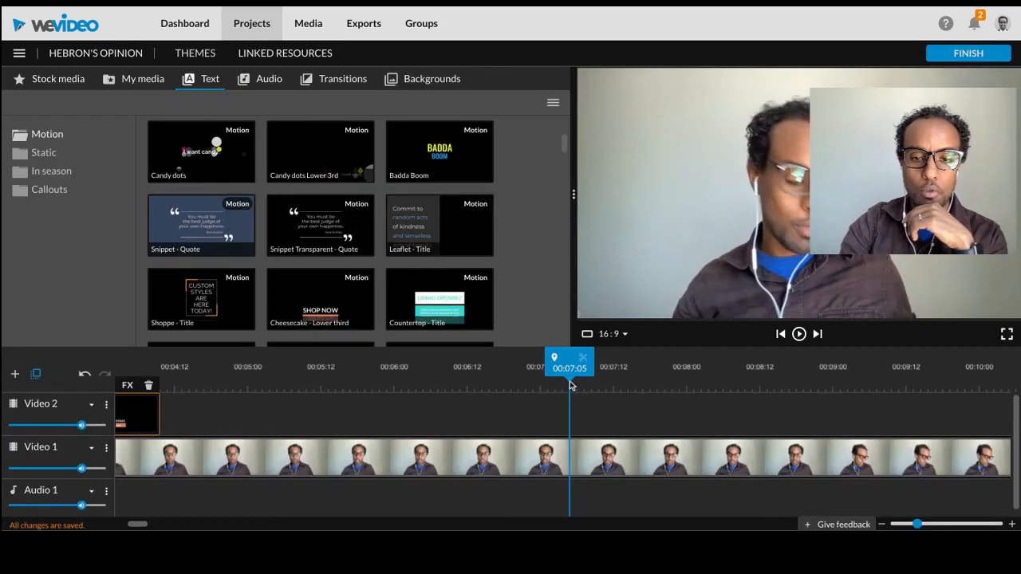
{"action": "left_click", "coordinate": [142, 415]}
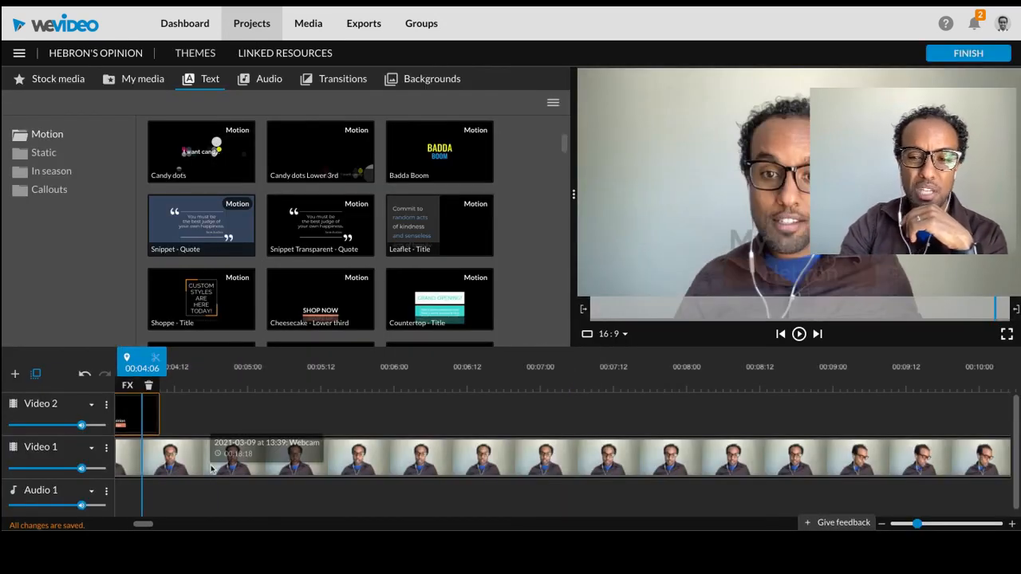
{"action": "left_click_drag", "start_coordinate": [196, 358], "coordinate": [720, 354]}
{"action": "left_click", "coordinate": [668, 361]}
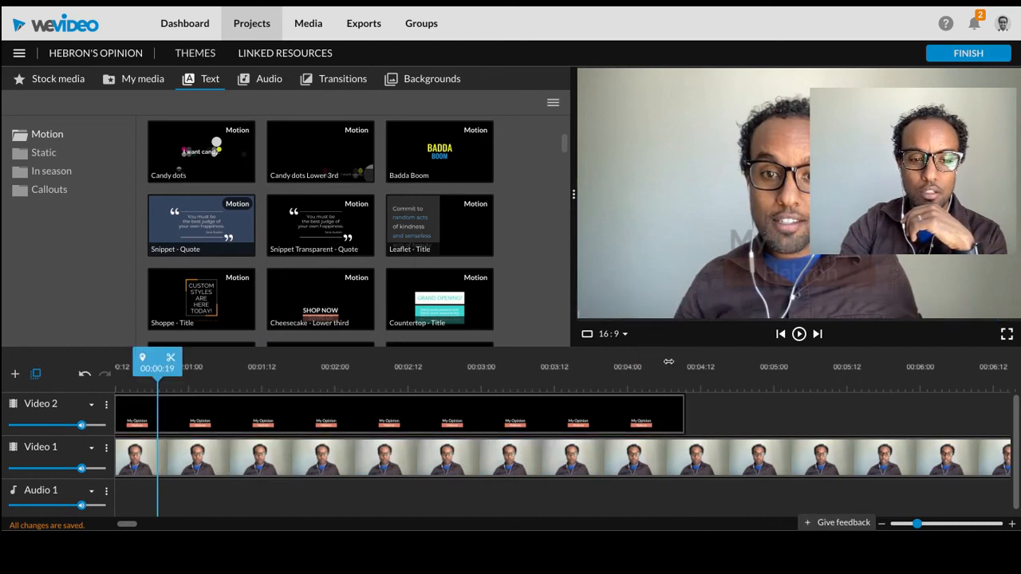
{"action": "left_click", "coordinate": [367, 433]}
{"action": "left_click", "coordinate": [227, 365]}
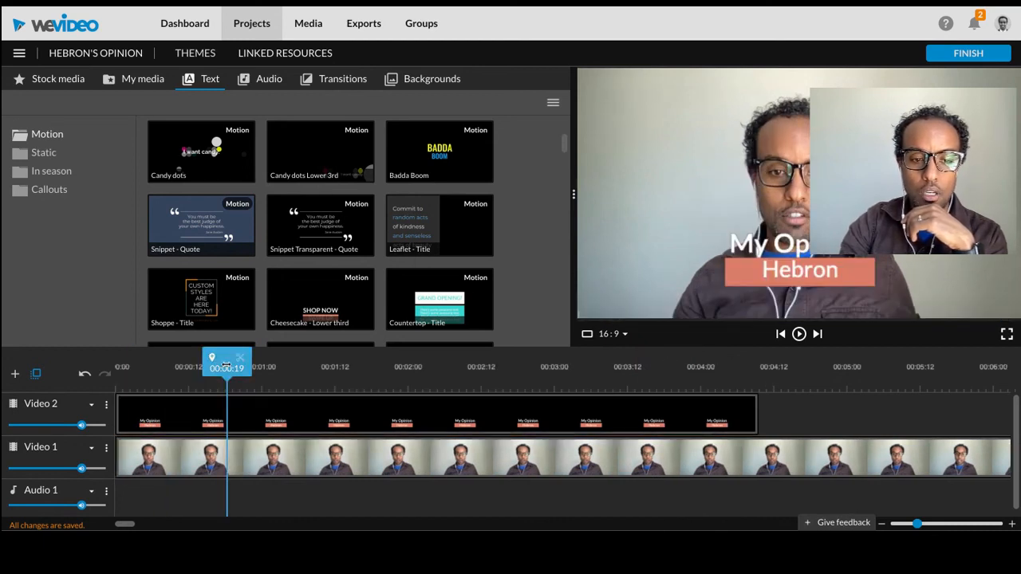
{"action": "left_click", "coordinate": [155, 366]}
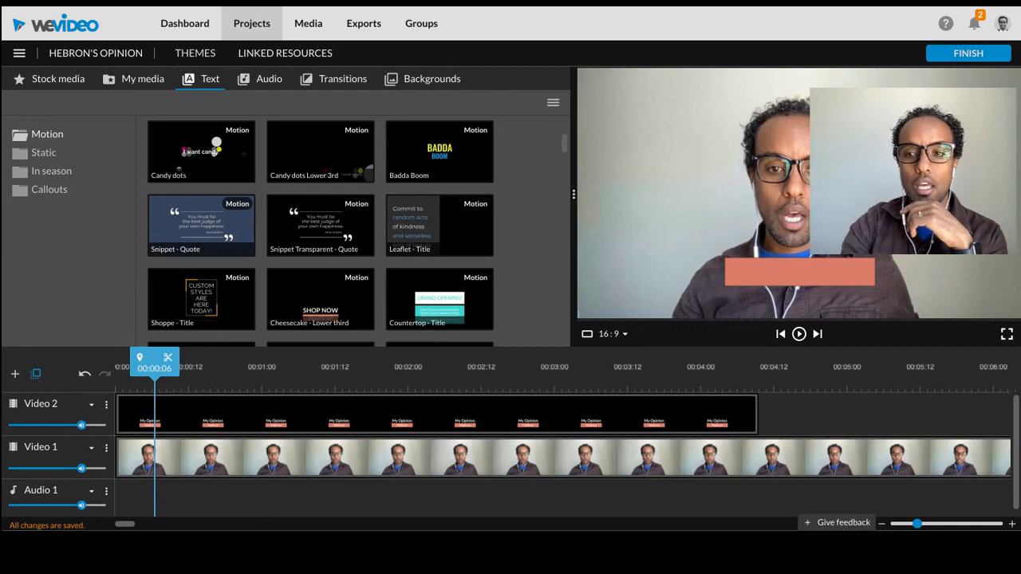
{"action": "left_click", "coordinate": [165, 448]}
{"action": "left_click", "coordinate": [156, 423]}
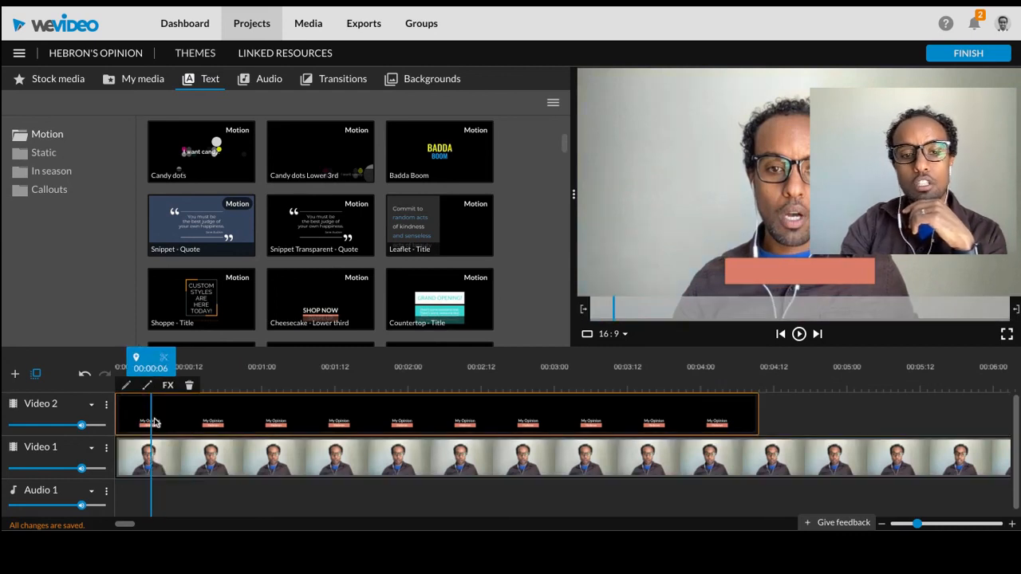
Finish the video again and try the third and second thumbnails for the export
{"action": "left_click", "coordinate": [1006, 53]}
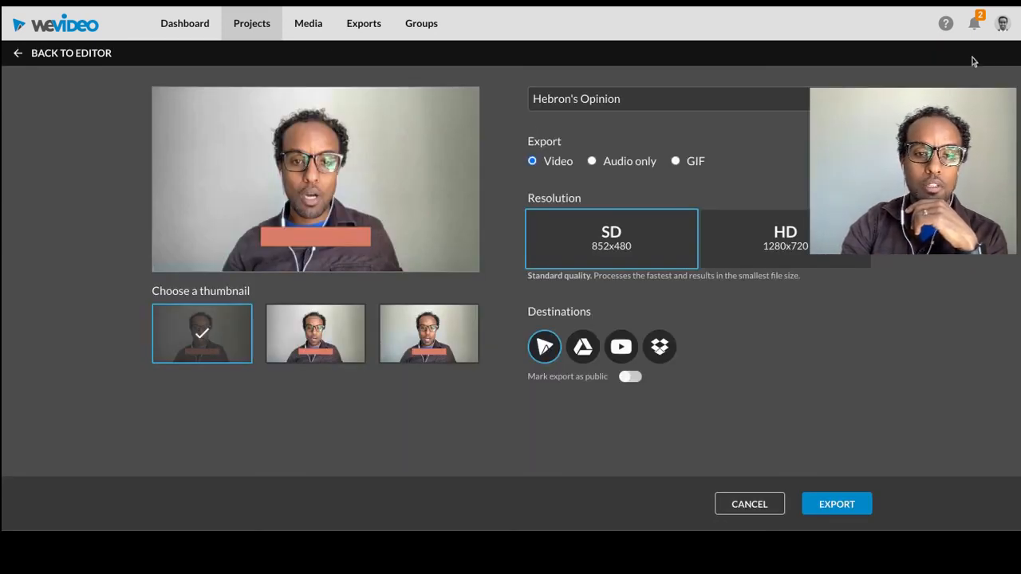
{"action": "left_click", "coordinate": [412, 344]}
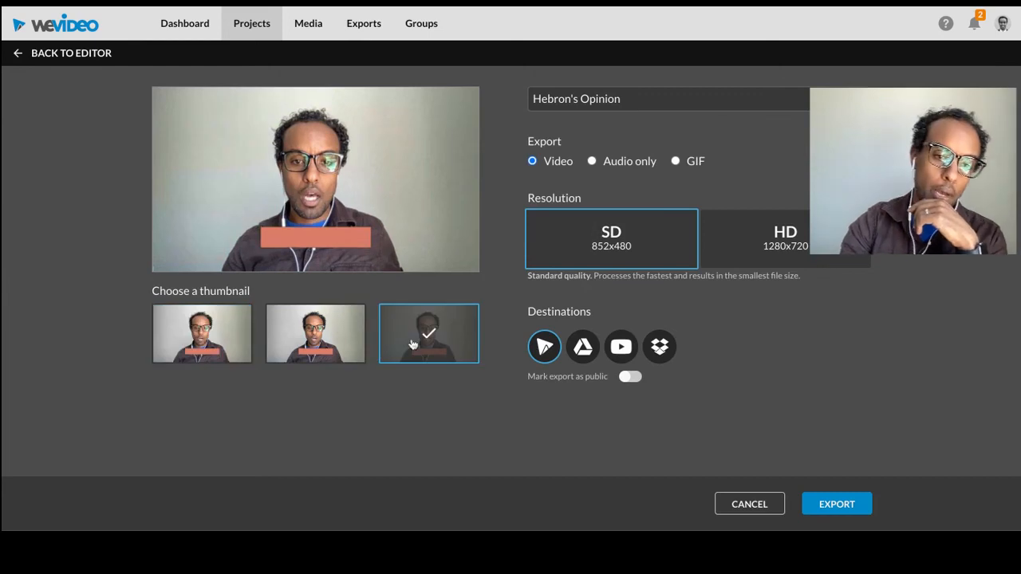
{"action": "left_click", "coordinate": [310, 348]}
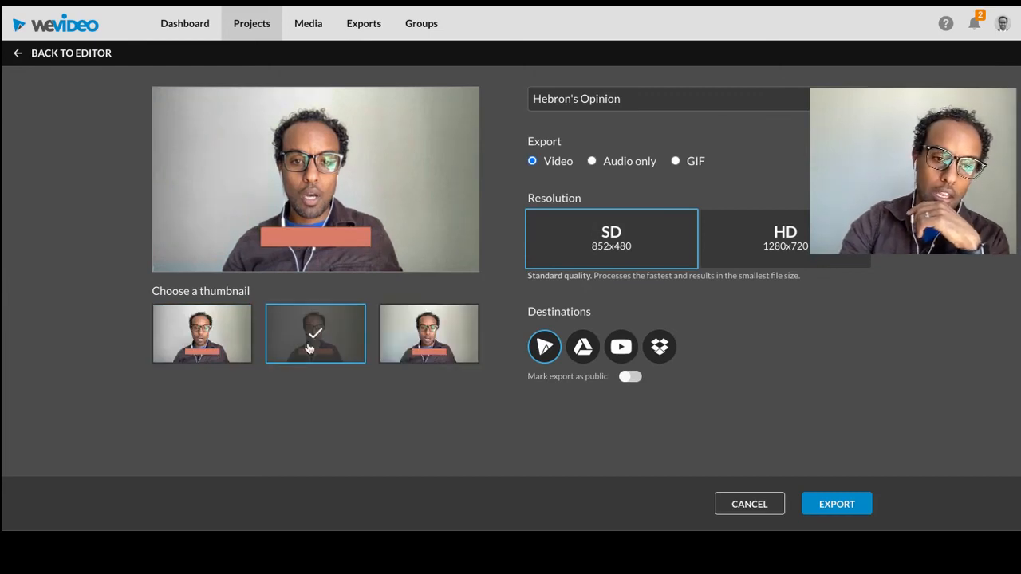
Return to the editor and move the playhead to about 00:01:13, where the lower third's text is fully displayed
{"action": "left_click", "coordinate": [750, 504]}
{"action": "left_click", "coordinate": [193, 373]}
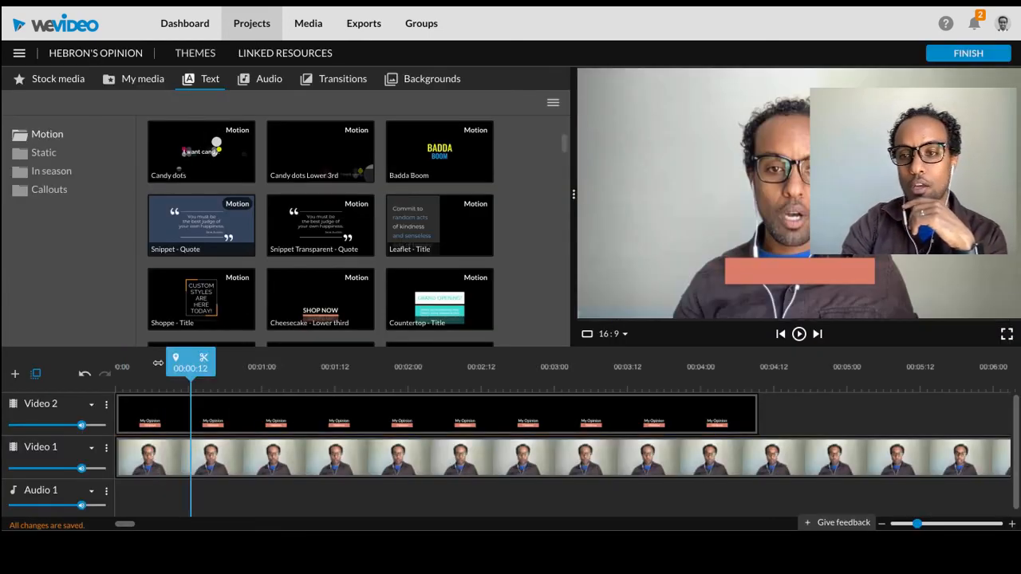
{"action": "key", "text": "space"}
{"action": "left_click_drag", "start_coordinate": [158, 362], "coordinate": [359, 368]}
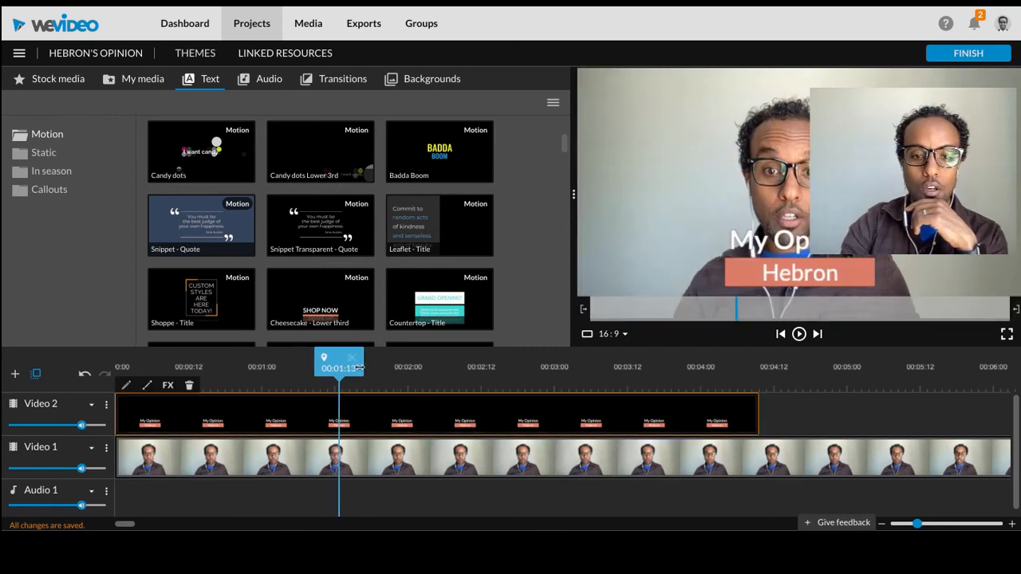
Finish the video again and choose the third thumbnail, the one with the full lower-third text
{"action": "left_click", "coordinate": [968, 54]}
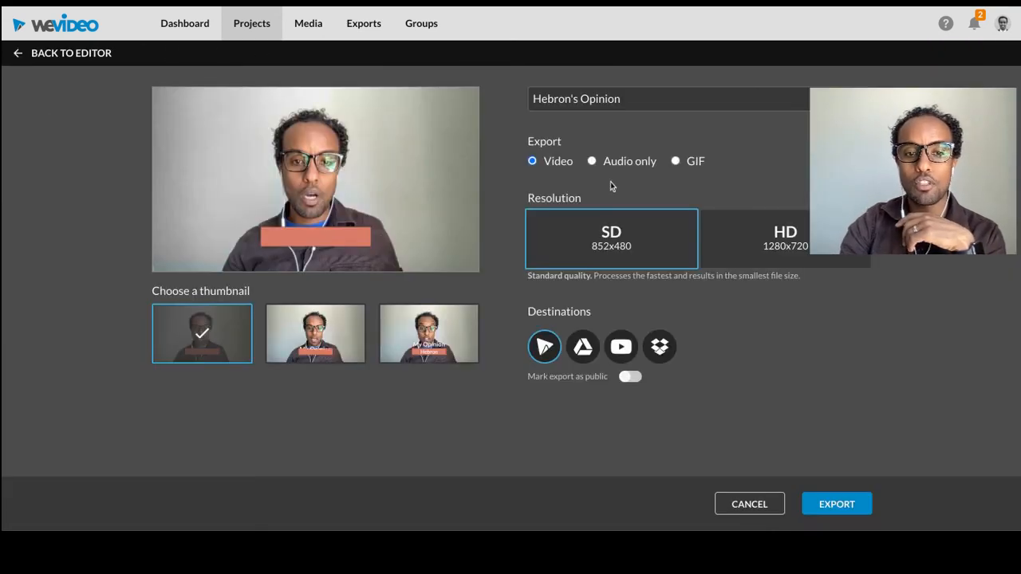
{"action": "left_click", "coordinate": [330, 342]}
{"action": "left_click", "coordinate": [414, 350]}
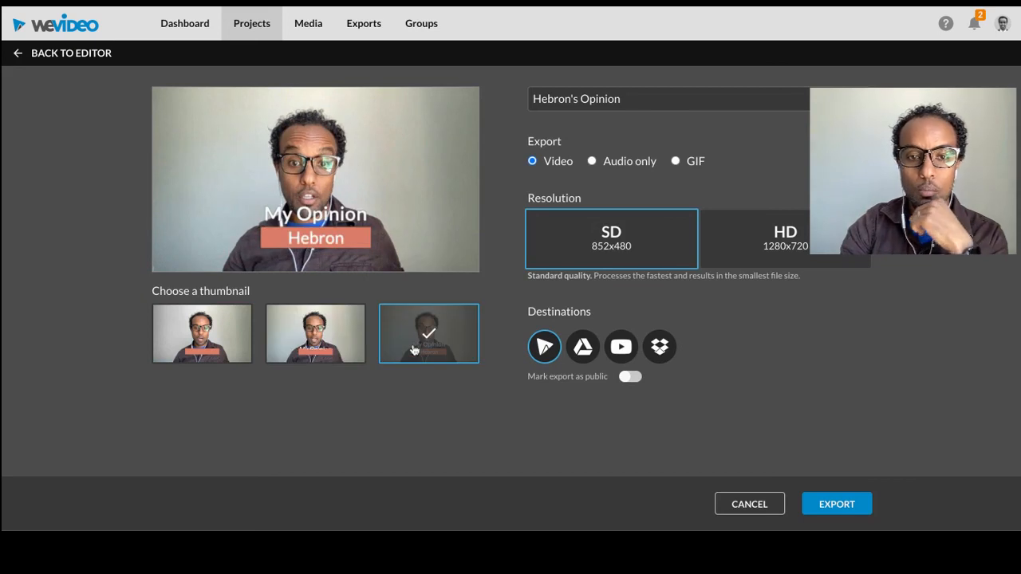
Set the resolution to HD 1280x720, add Google Drive as a destination and export the video
{"action": "left_click", "coordinate": [779, 262]}
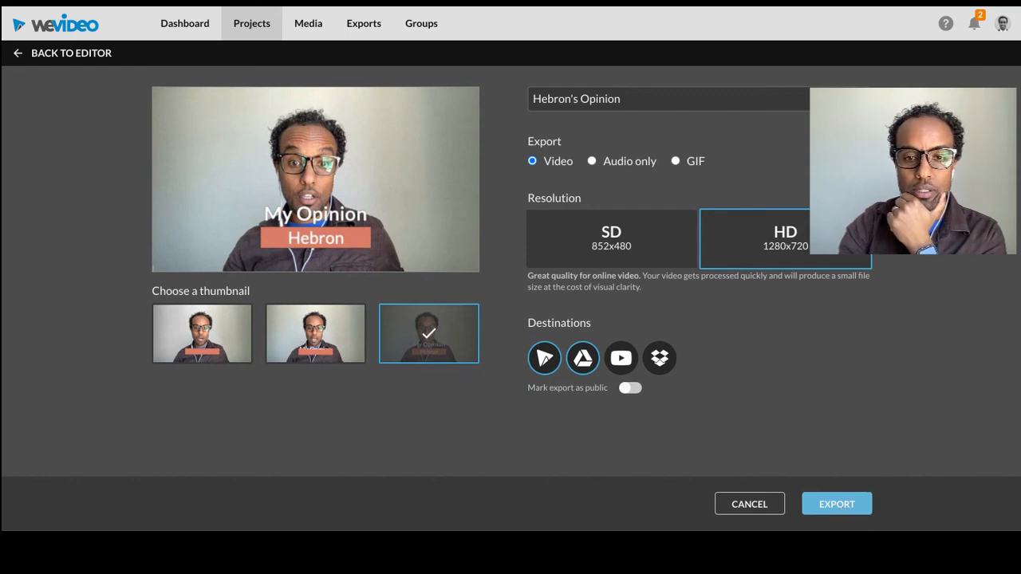
{"action": "left_click", "coordinate": [837, 503]}
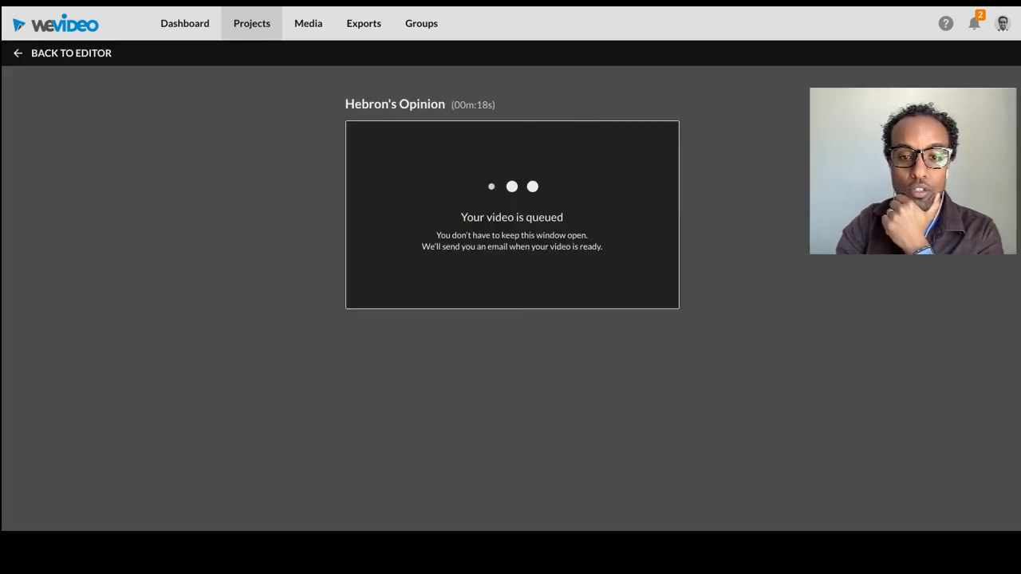